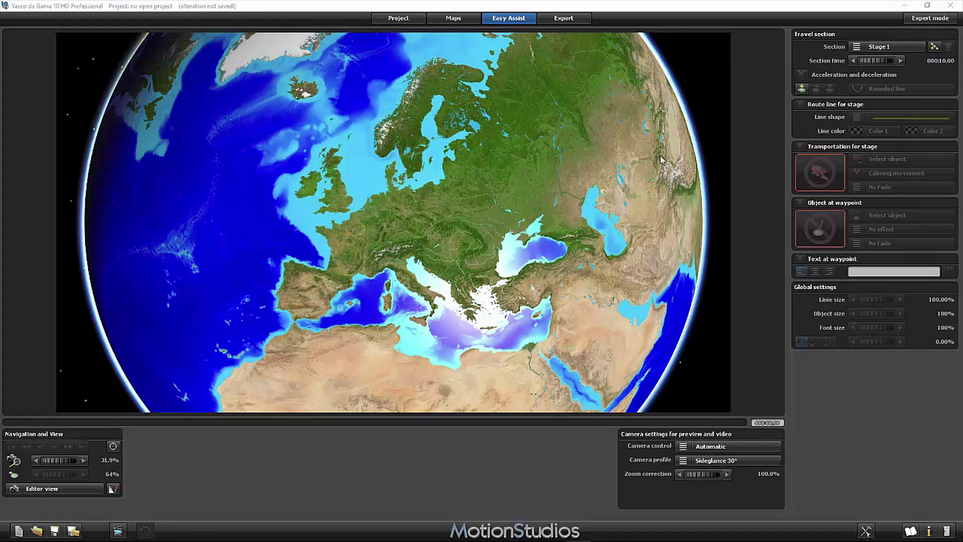
- Add Berlin, Germany as the first waypoint of the route, with its text created at the stopover point
left_click(802, 89)
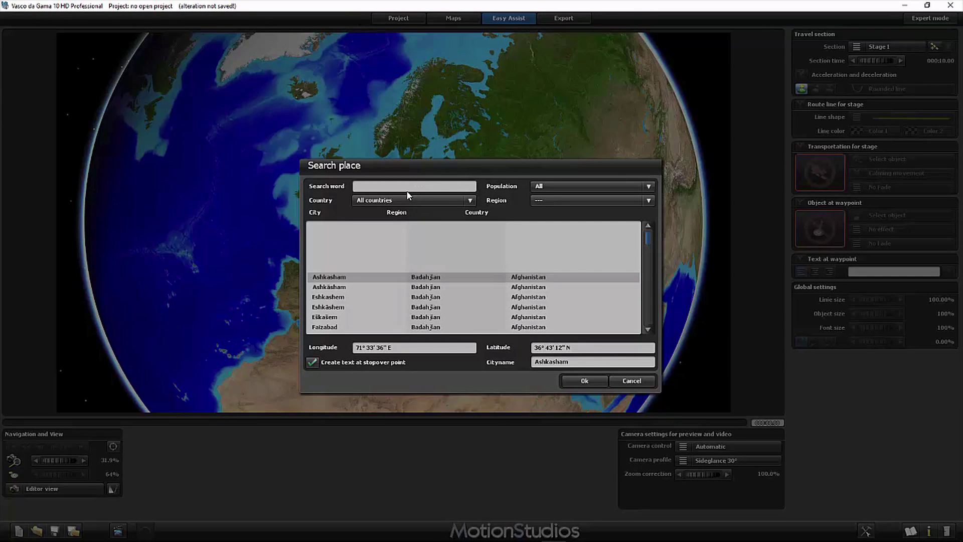
type("Berlin")
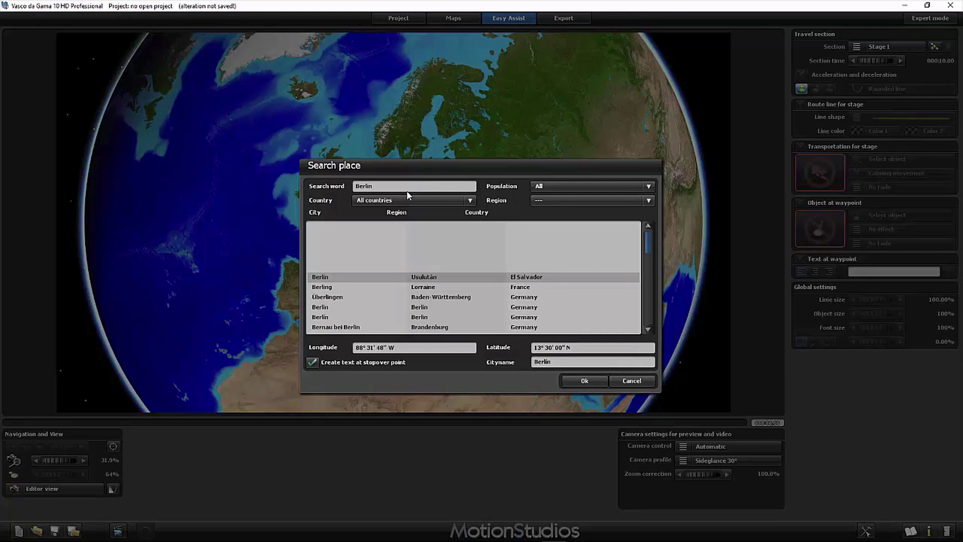
left_click(312, 308)
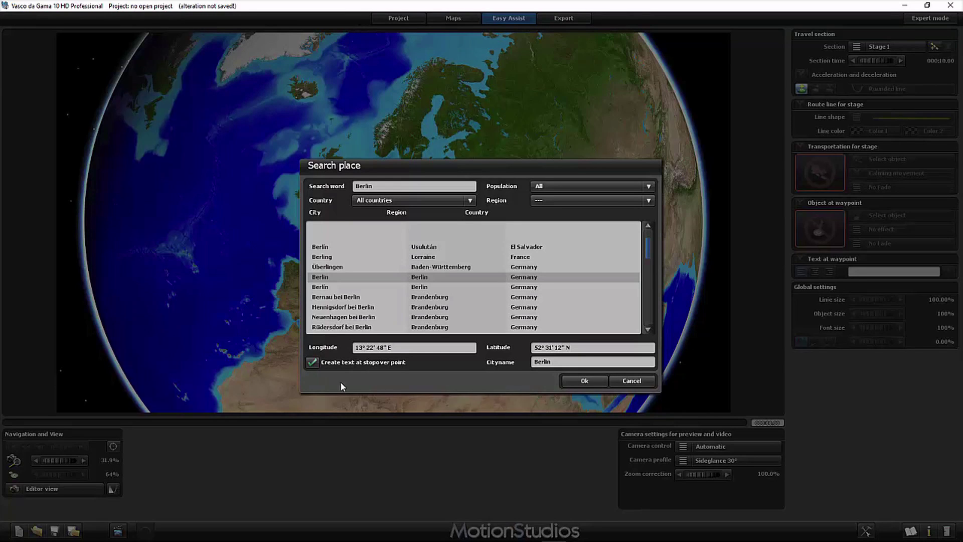
left_click(580, 381)
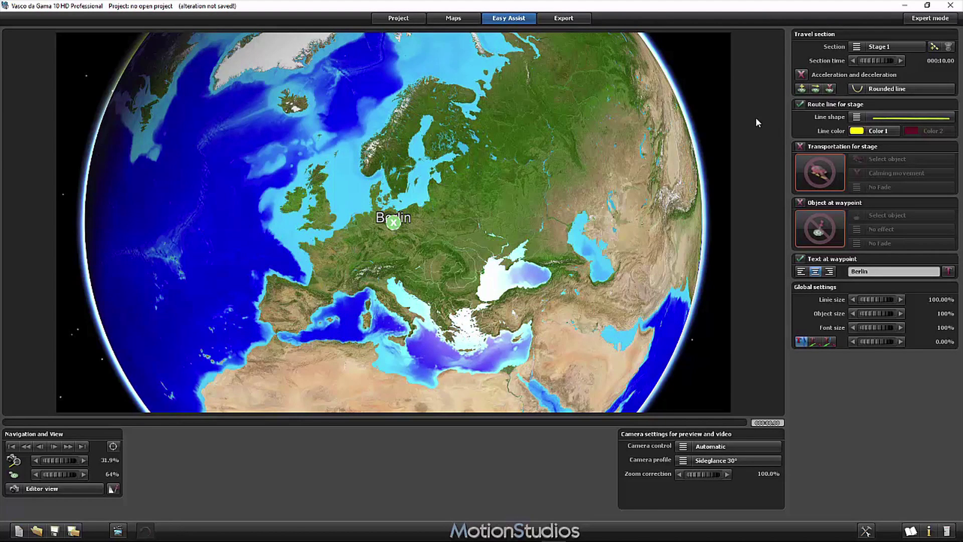
- Add Hamburg, Germany as the next waypoint, with its text created at the stopover point
left_click(796, 89)
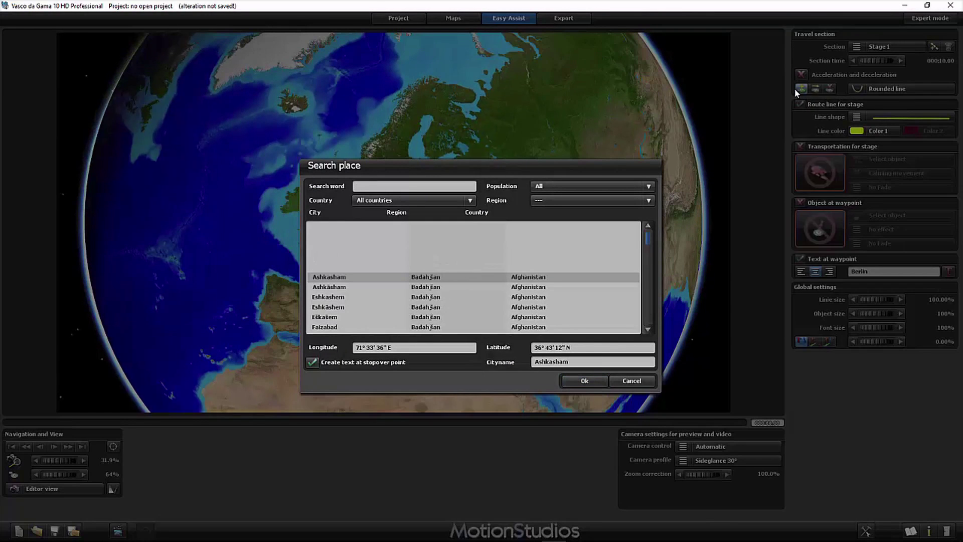
type("Hamburg")
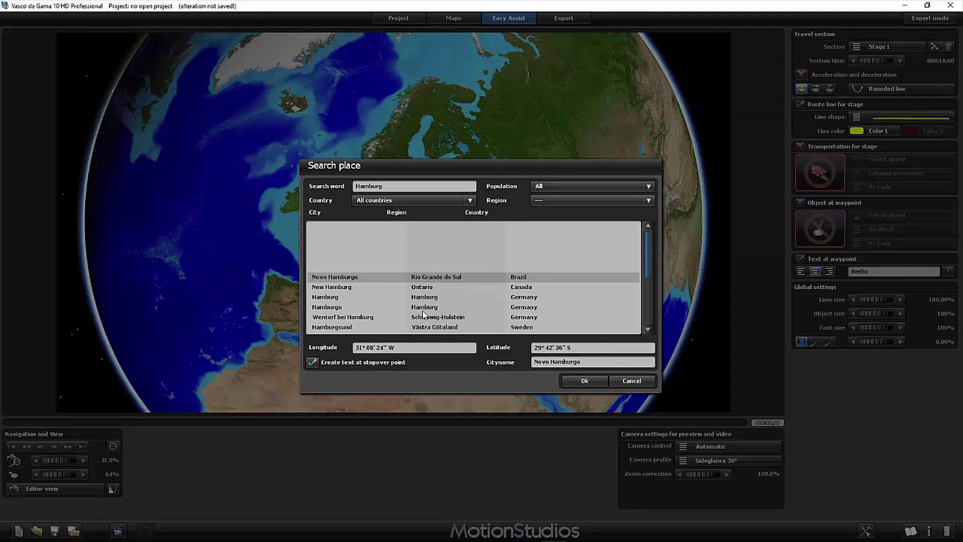
left_click(341, 298)
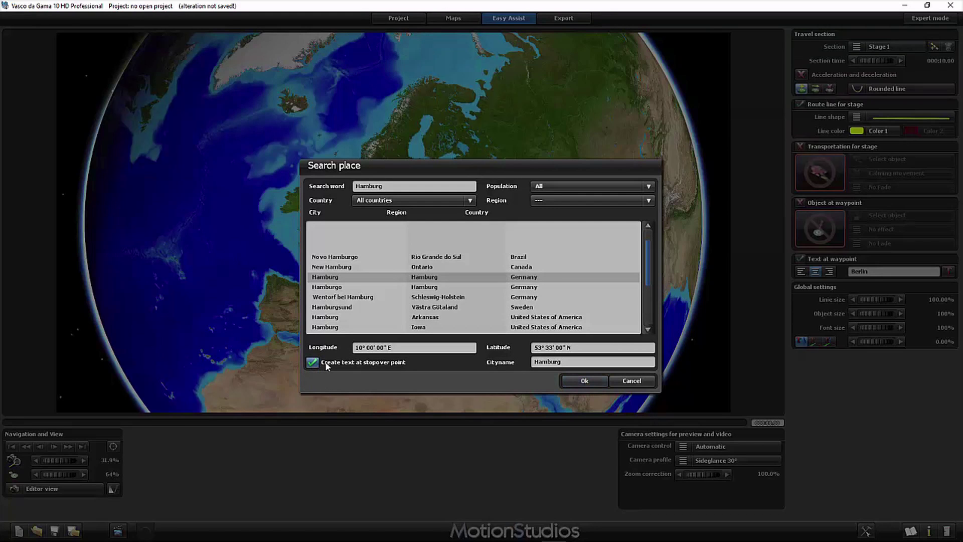
left_click(593, 383)
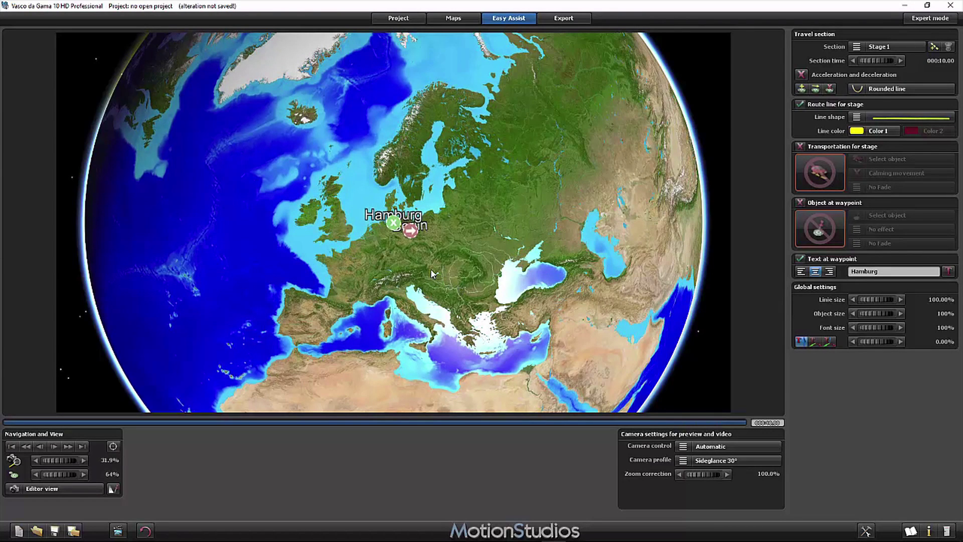
- Enable transportation for the stage from Berlin using the Roadster from the Autos subcategory, and reduce the waypoint marker size to 41%
scroll(423, 257, "up", 5)
scroll(426, 257, "up", 2)
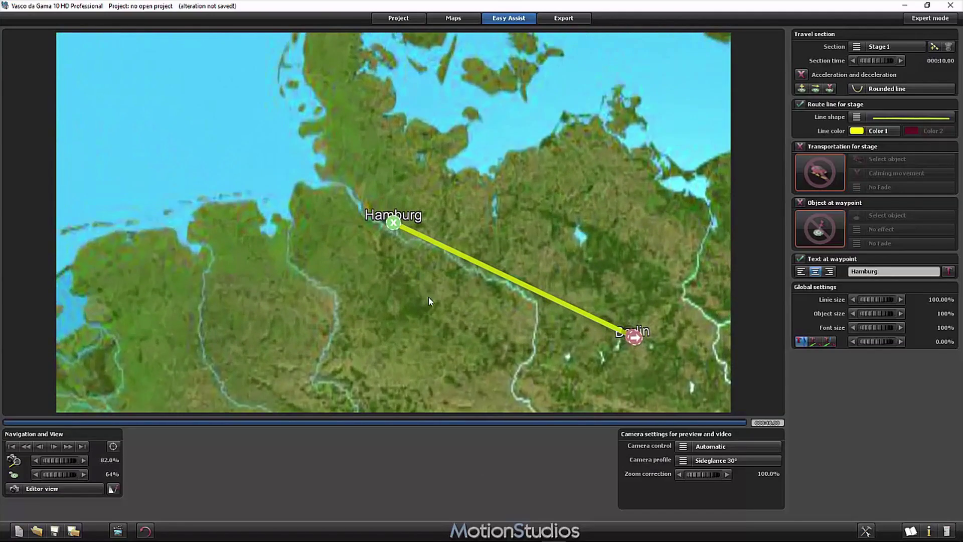
left_click_drag(429, 297, 333, 258)
scroll(333, 258, "up", 2)
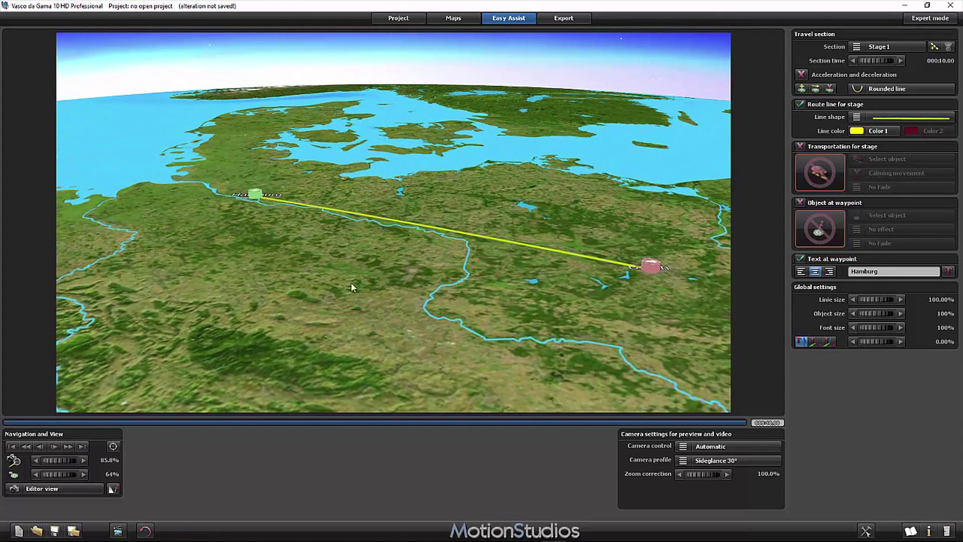
scroll(393, 257, "up", 2)
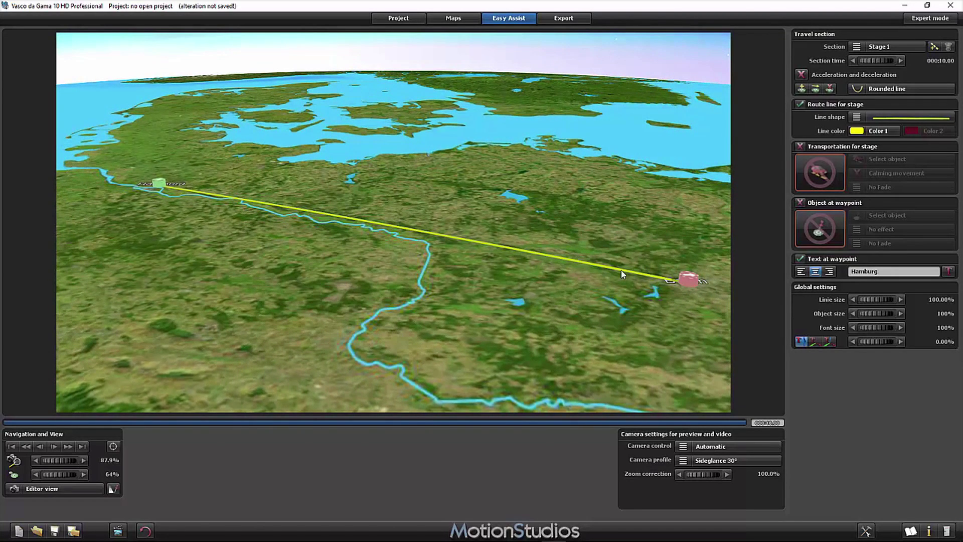
left_click(688, 280)
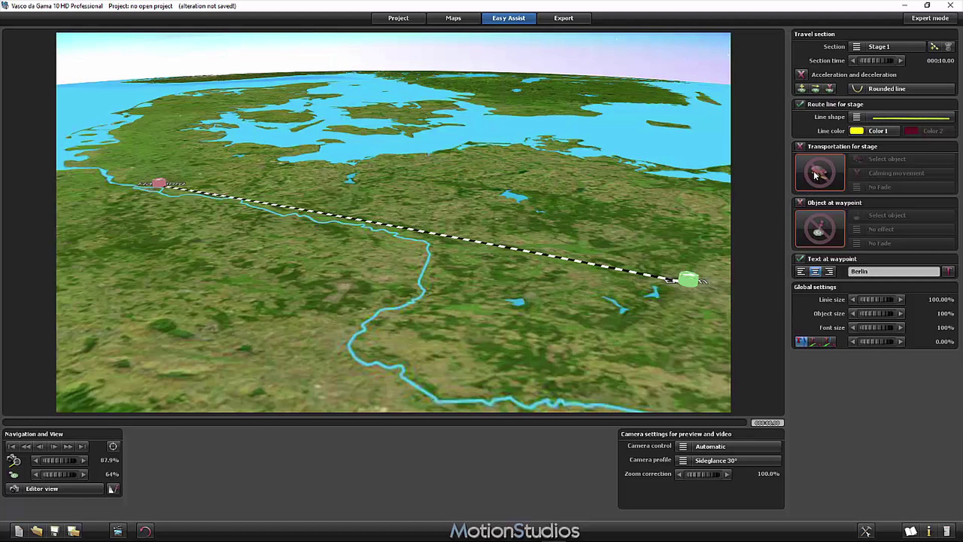
left_click(801, 147)
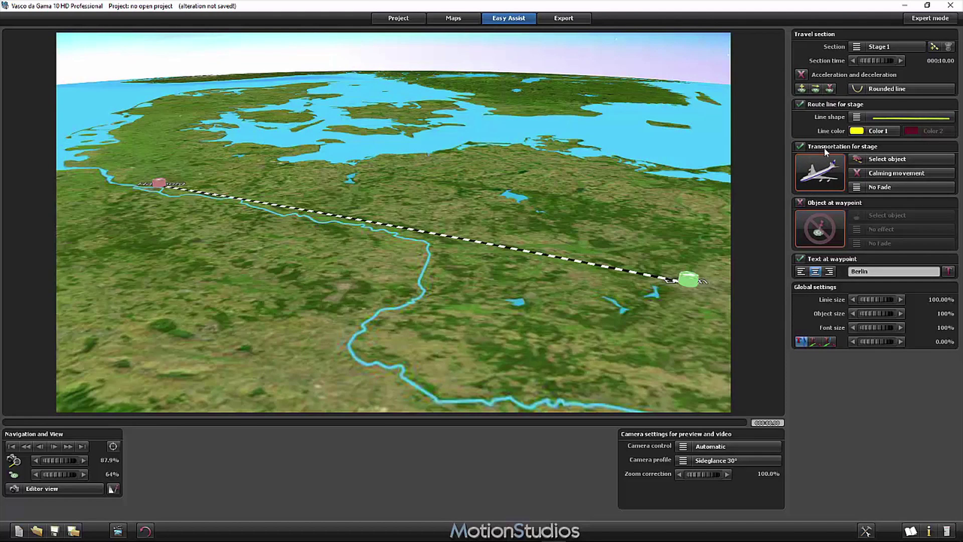
left_click(885, 158)
left_click(642, 183)
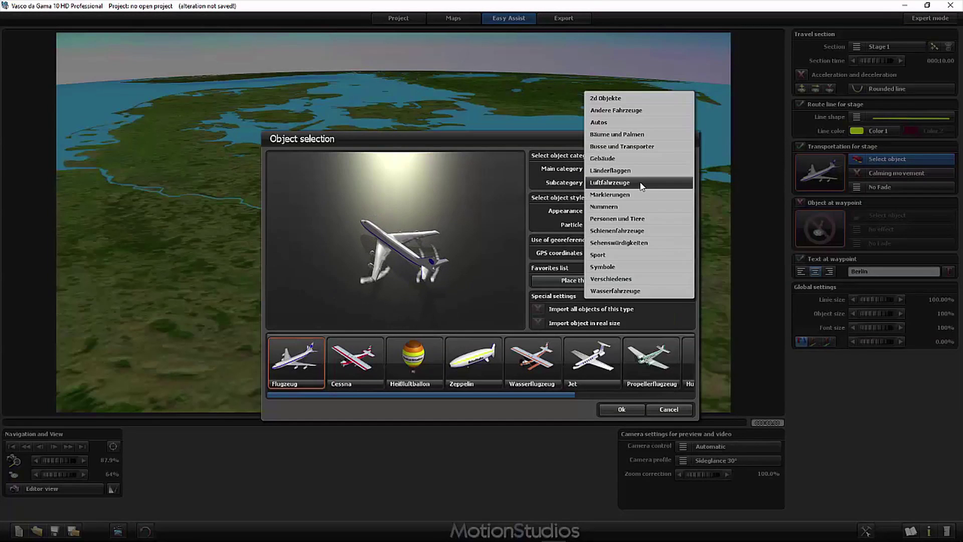
left_click(639, 123)
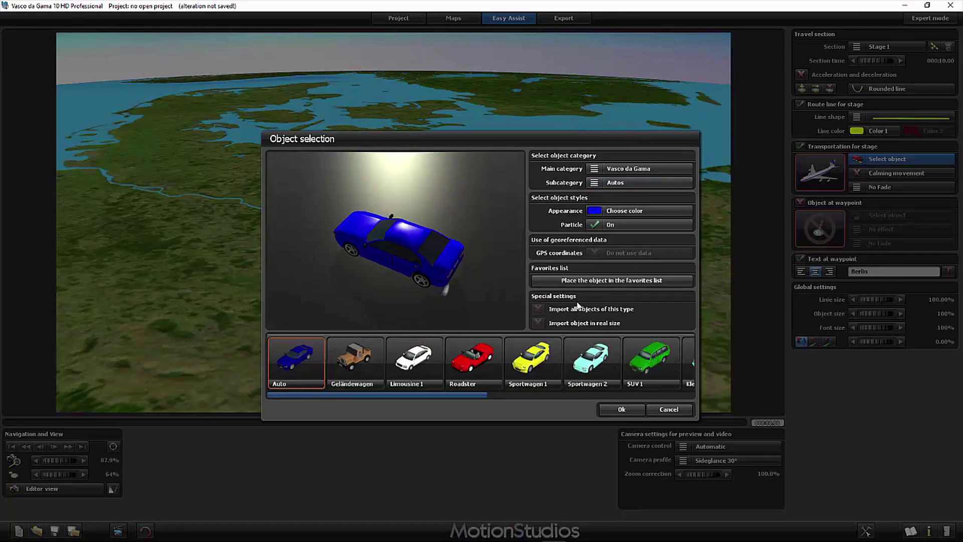
left_click(472, 361)
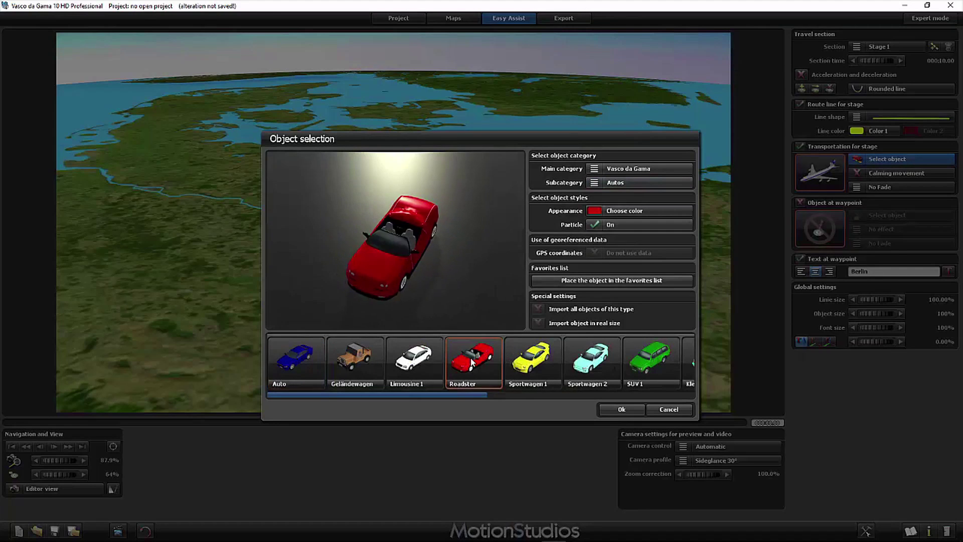
left_click(616, 409)
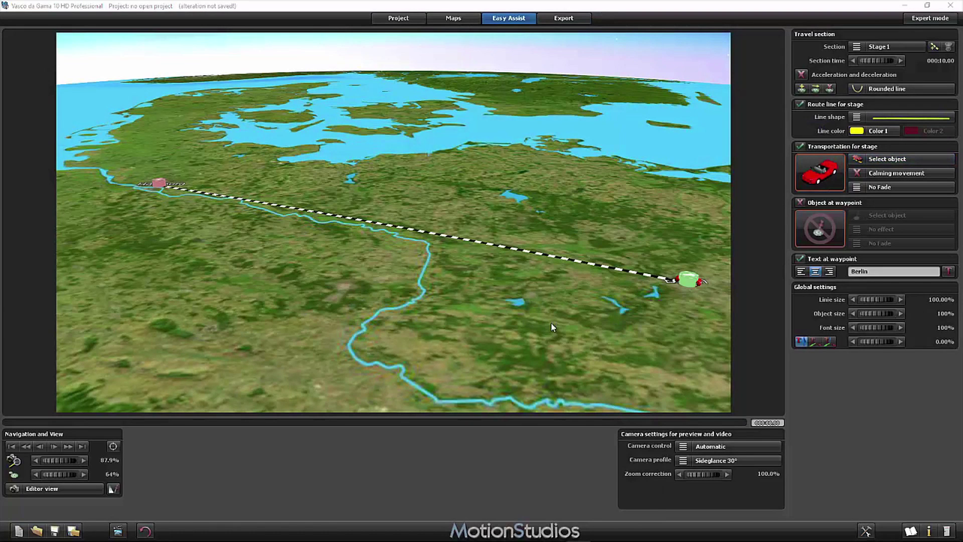
mouse_move(68, 474)
left_mouse_down()
mouse_move(52, 474)
mouse_move(68, 473)
left_mouse_up()
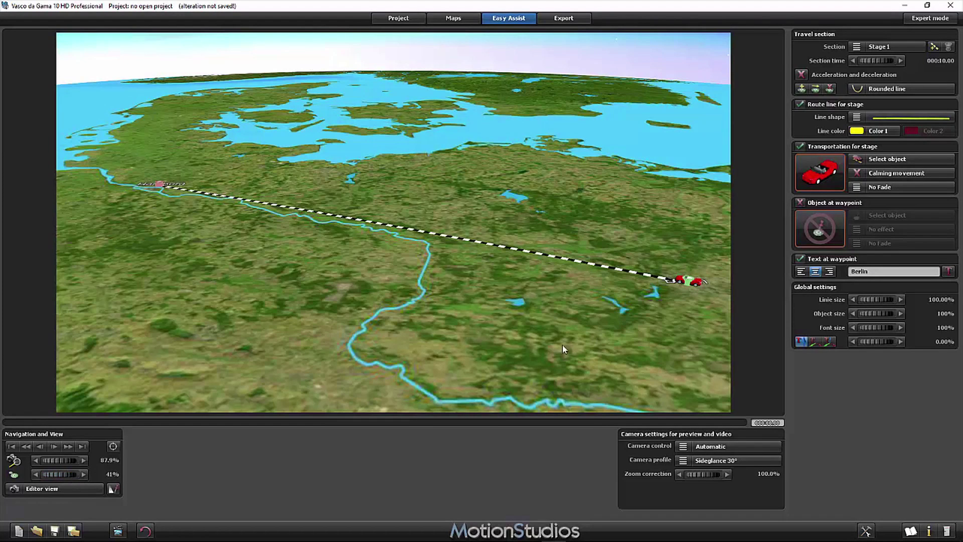
- Enable acceleration and deceleration for Stage 1 and set the car's fade to Zoom In/Out (1 sec)
left_click(802, 75)
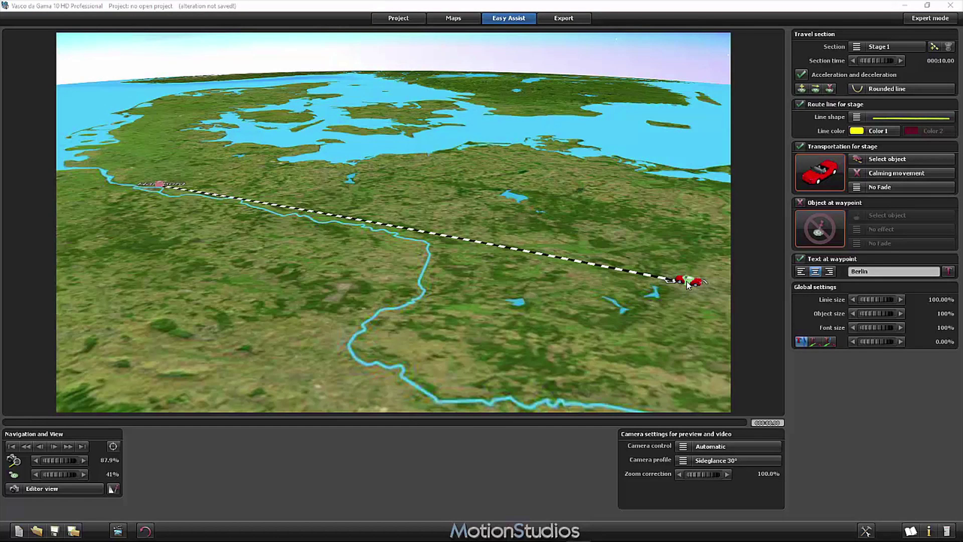
left_click(886, 190)
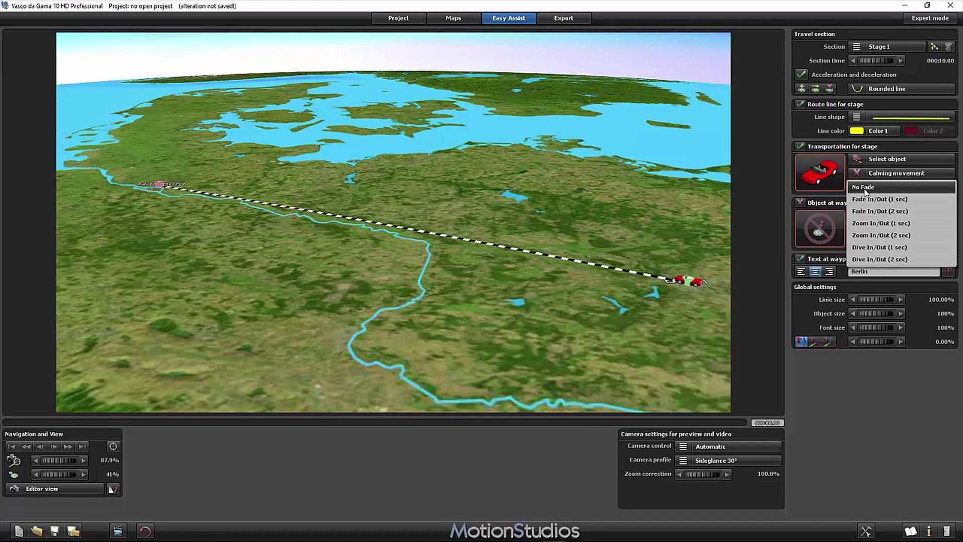
left_click(887, 224)
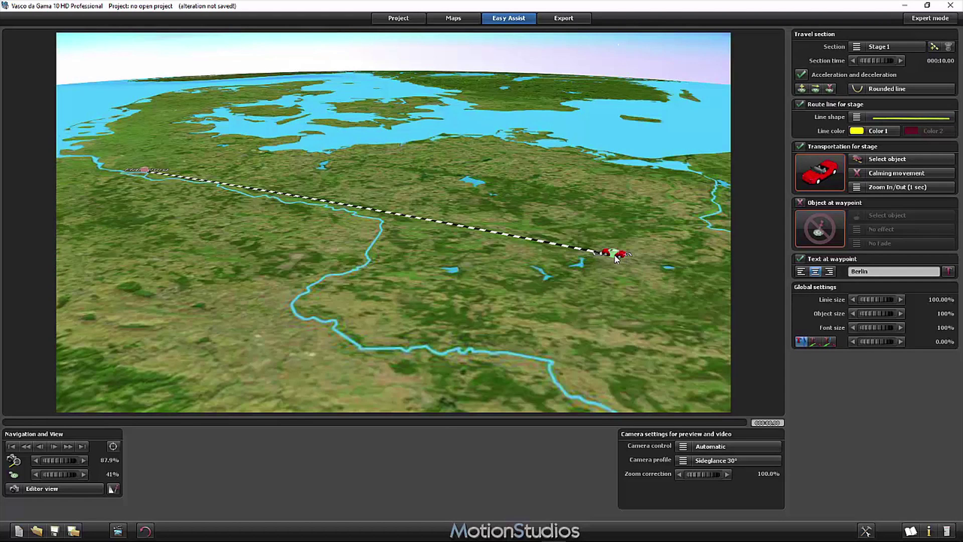
- Enable an object at the Berlin waypoint and choose the Brandenburg Gate from the Sehenswürdigkeiten subcategory
left_click(801, 202)
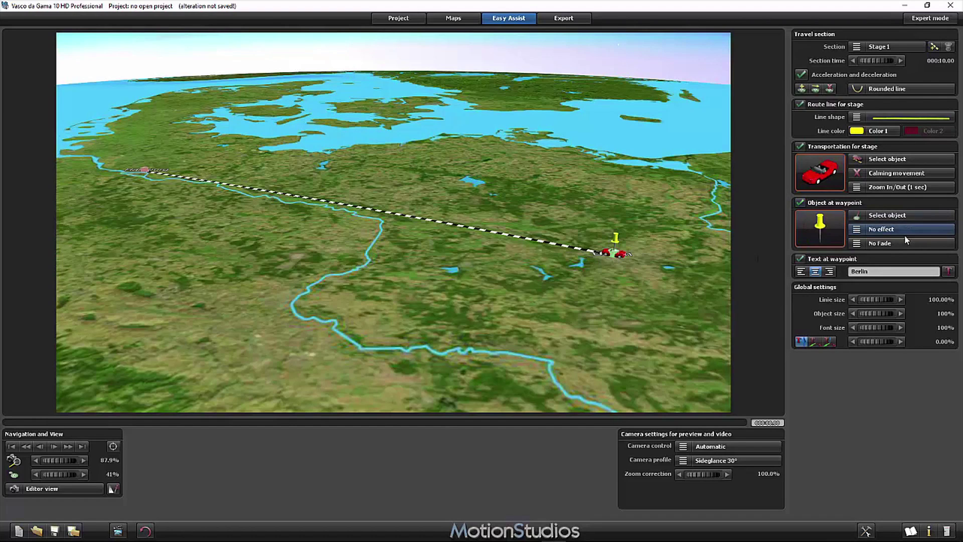
left_click(902, 216)
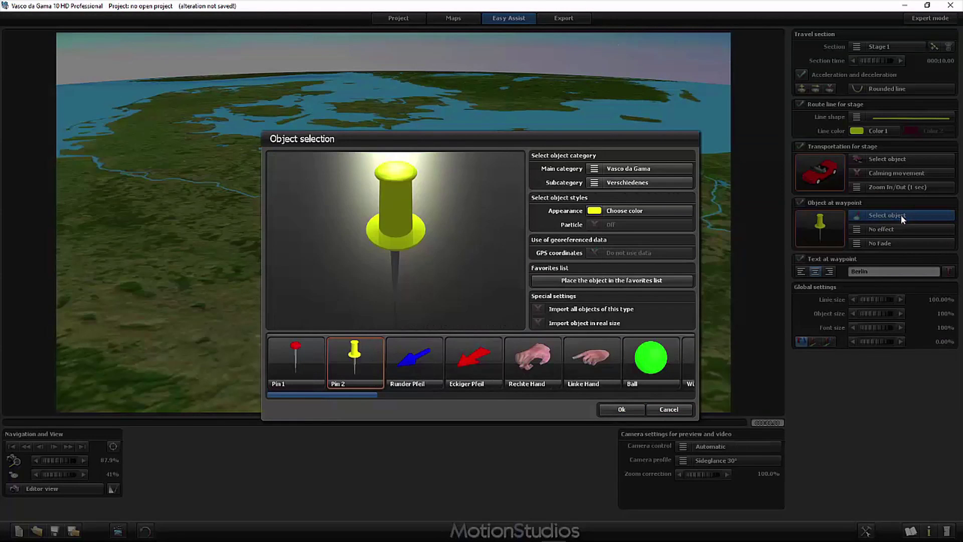
left_click(659, 183)
left_click(650, 170)
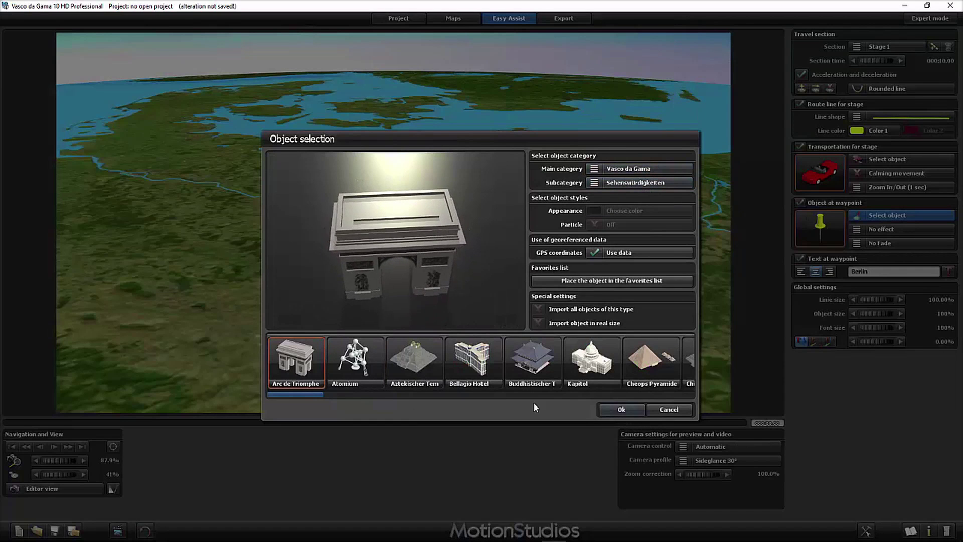
left_click_drag(303, 397, 625, 395)
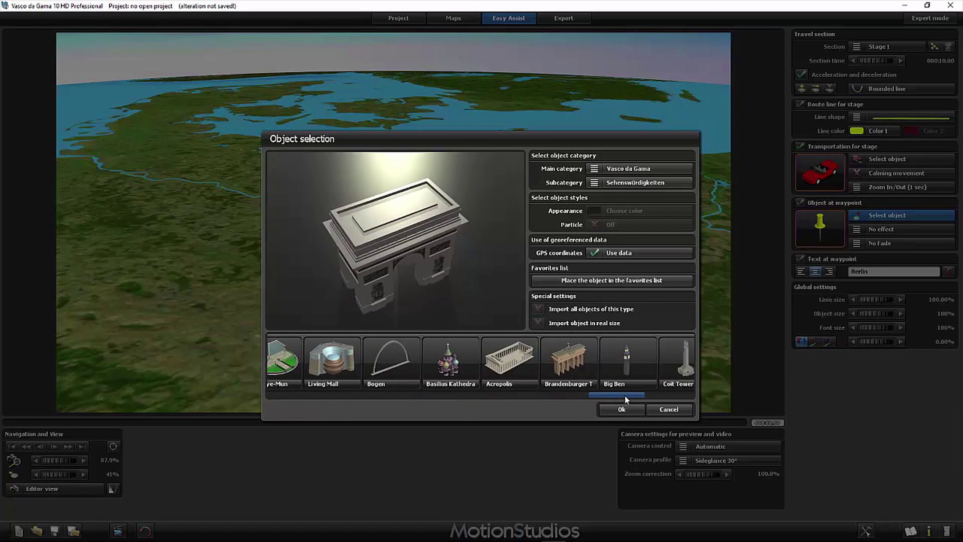
left_click(572, 361)
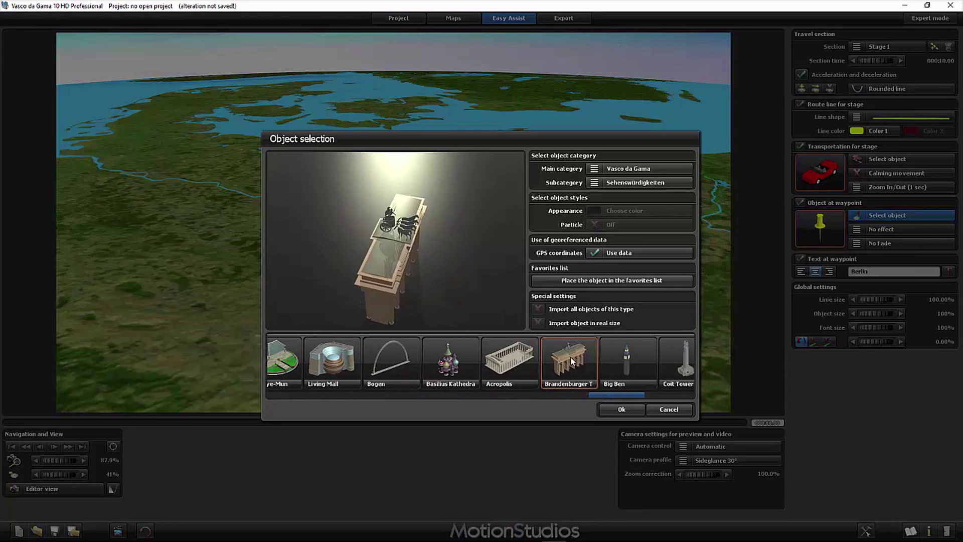
left_click(627, 410)
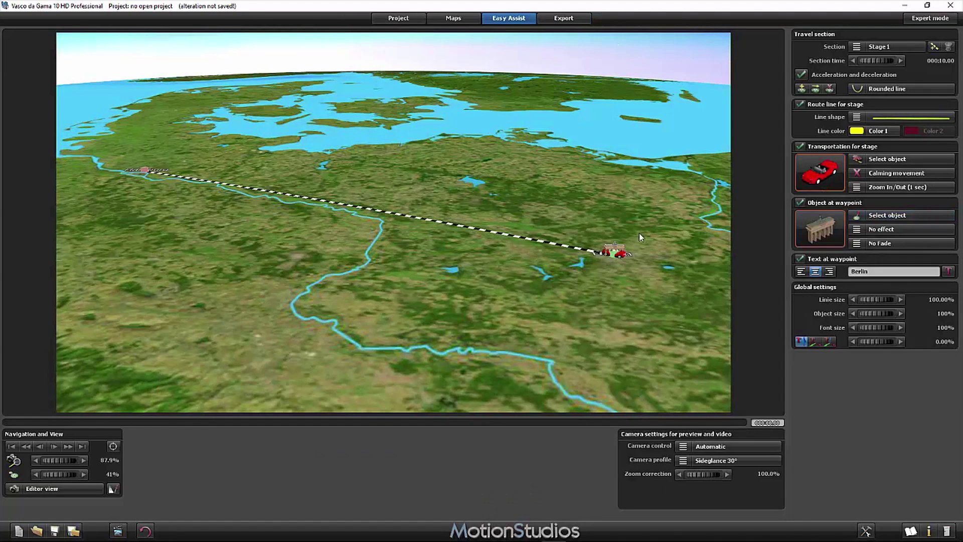
- Enable an object at the Hamburg waypoint and choose the Uhrturm clock tower from the Sehenswürdigkeiten subcategory
left_click(146, 172)
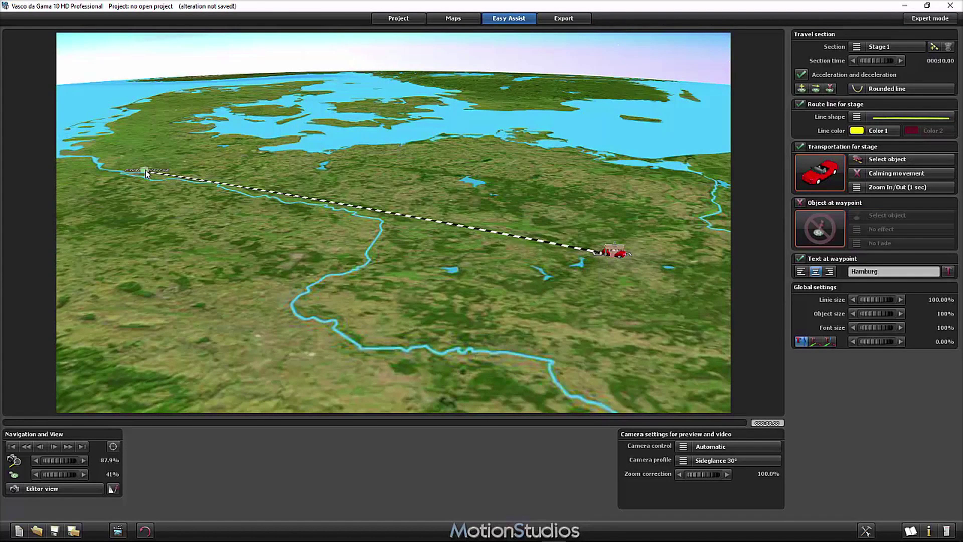
left_click(801, 202)
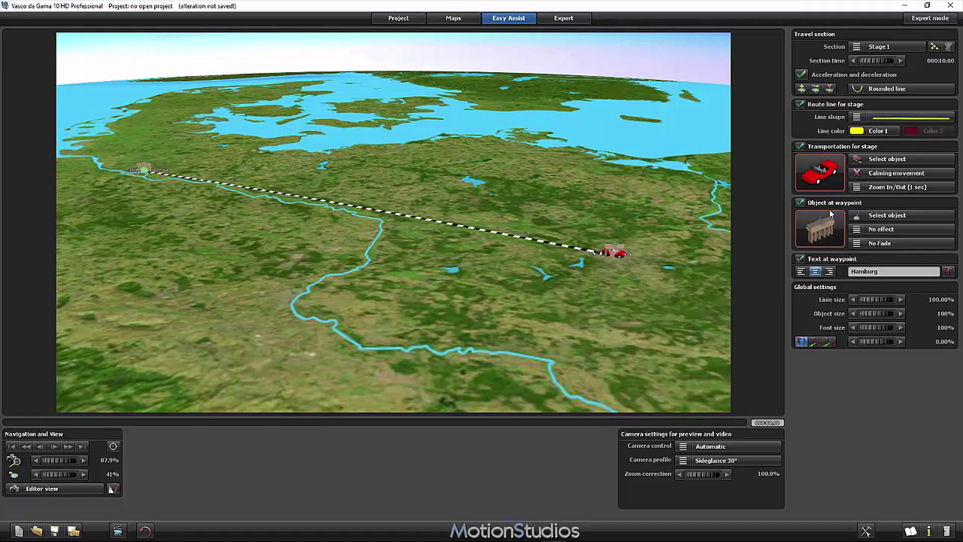
left_click(883, 215)
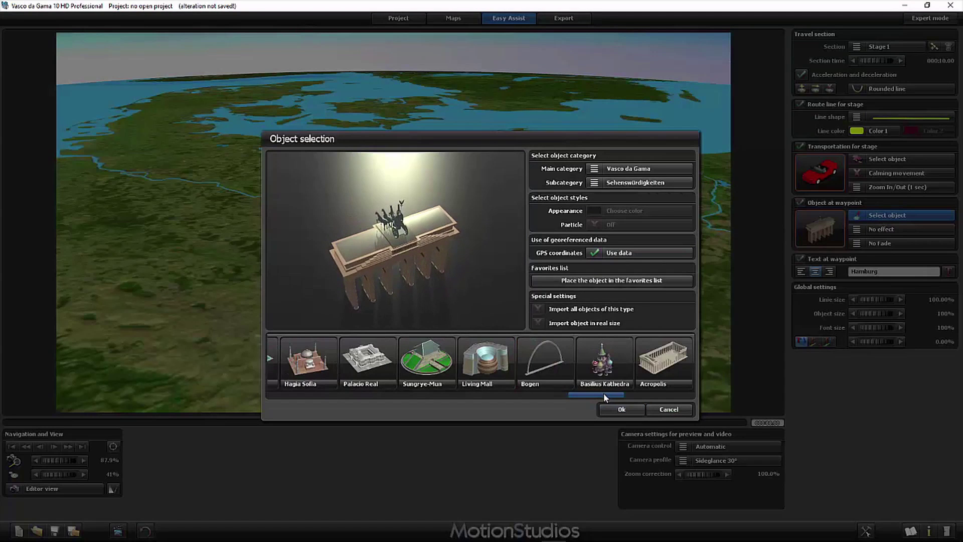
left_click_drag(604, 393, 550, 393)
left_click(429, 365)
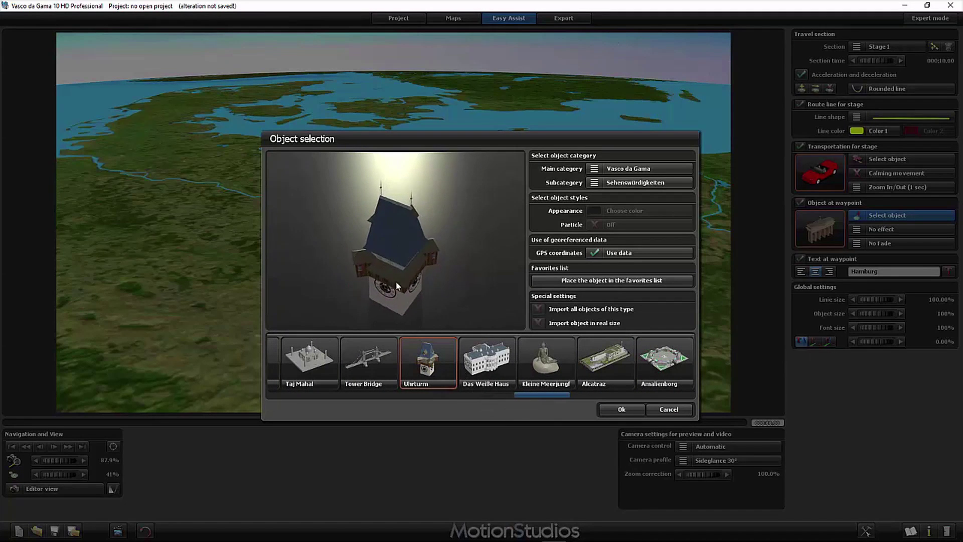
left_click(625, 409)
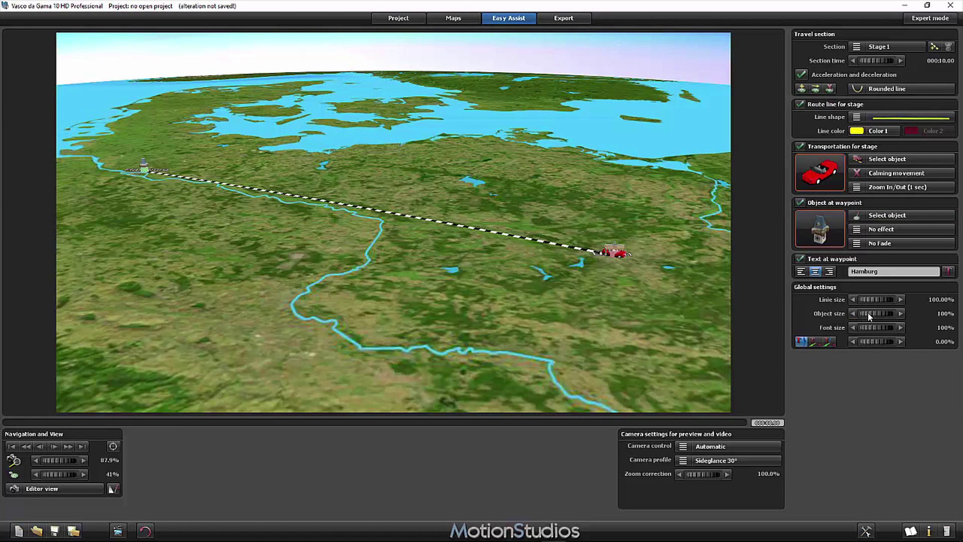
- Set the global object size to 140% and direct the waypoint text to the camera via 3 axes
left_click_drag(870, 316, 891, 316)
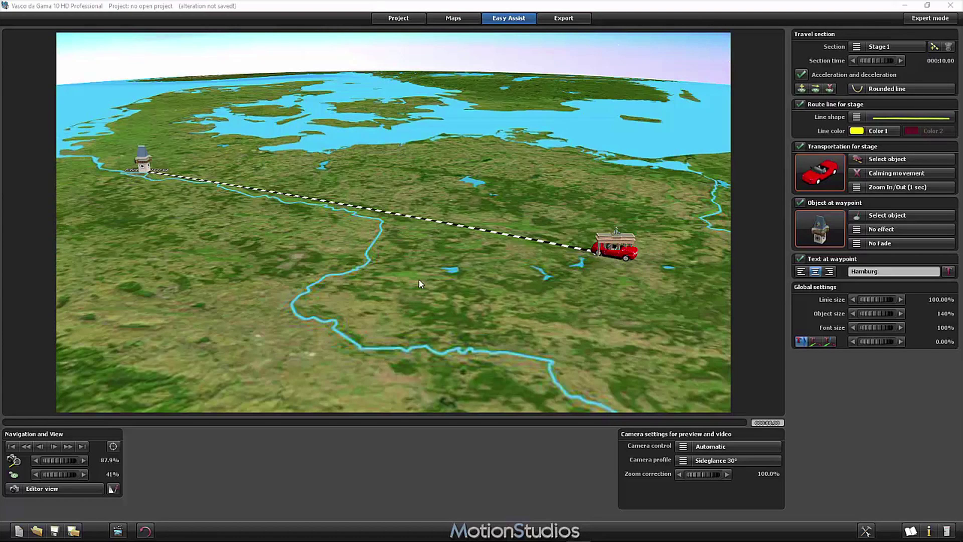
left_click(828, 343)
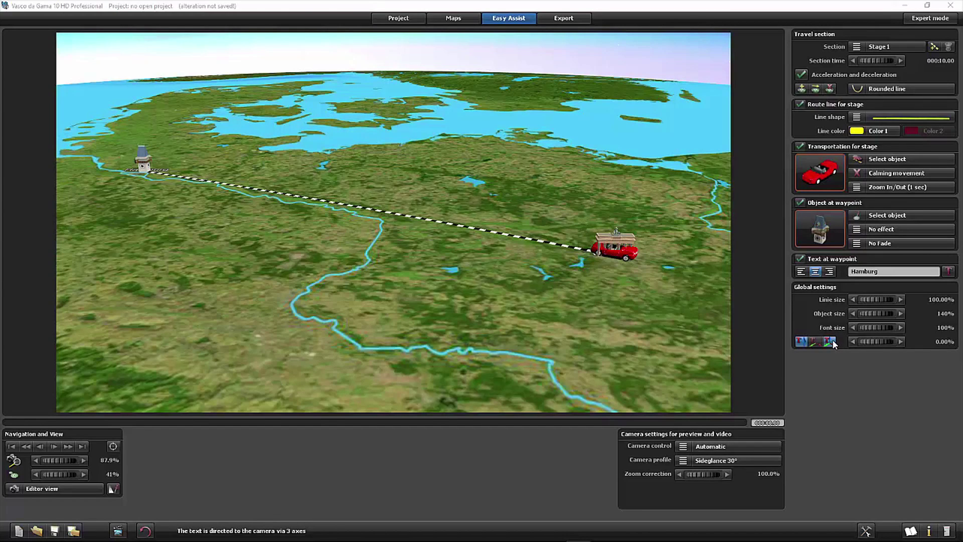
left_click(831, 342)
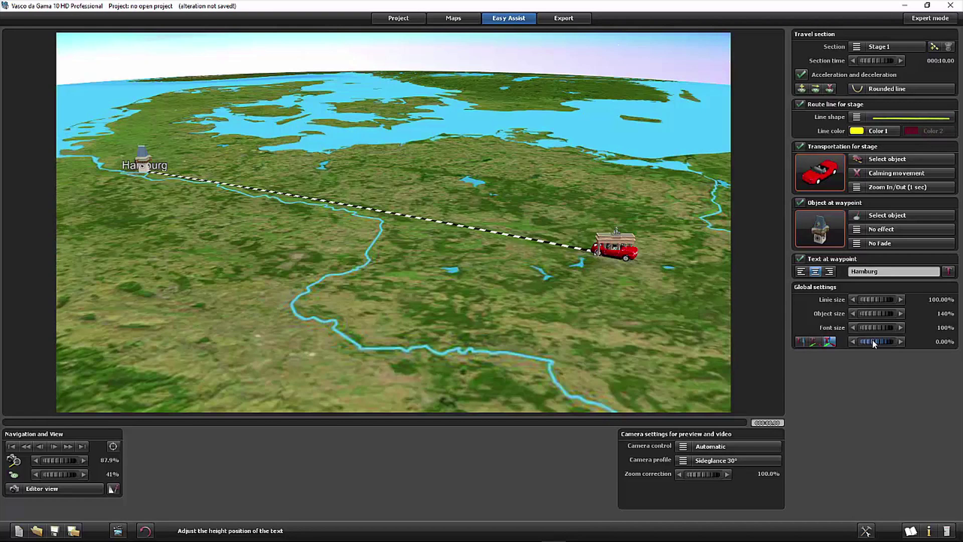
- Raise the waypoint text height to 16.01% and set the camera profile to Sideglance 70°
left_click_drag(874, 344, 889, 343)
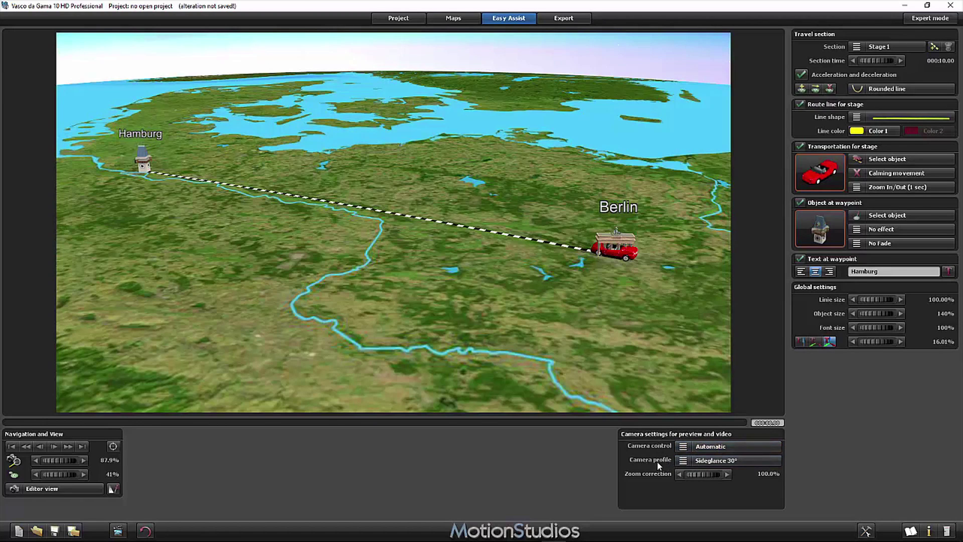
left_click(744, 460)
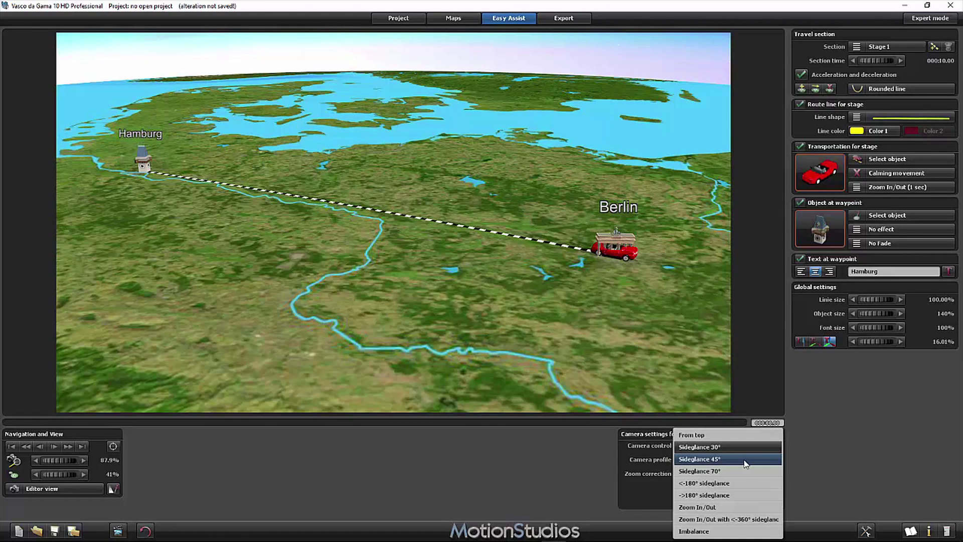
left_click(724, 471)
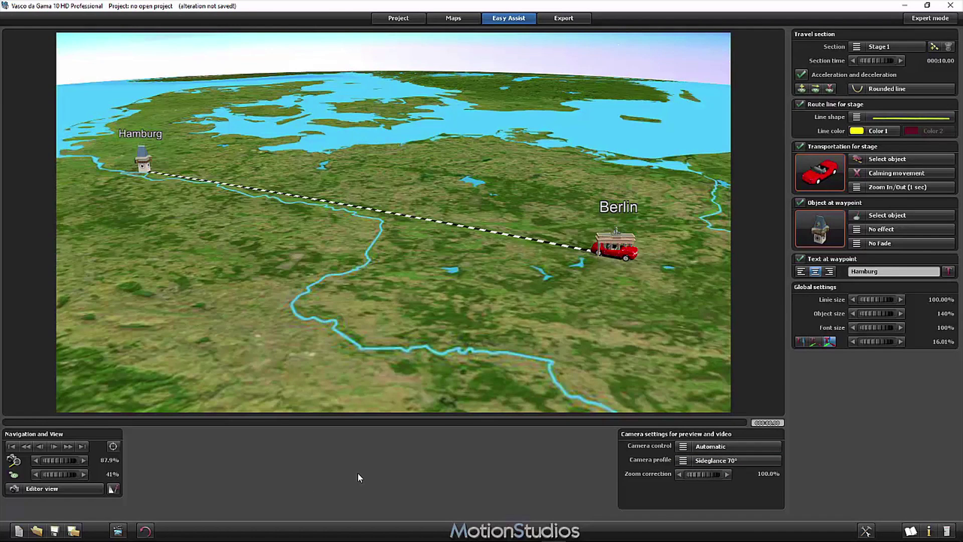
- Play the realtime preview of the route from Berlin and close it
left_click(118, 531)
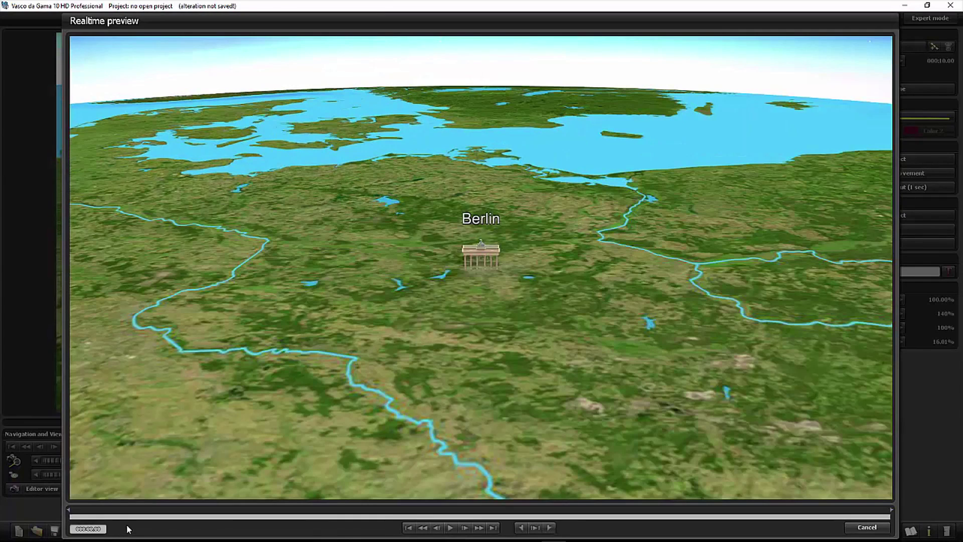
left_click(450, 527)
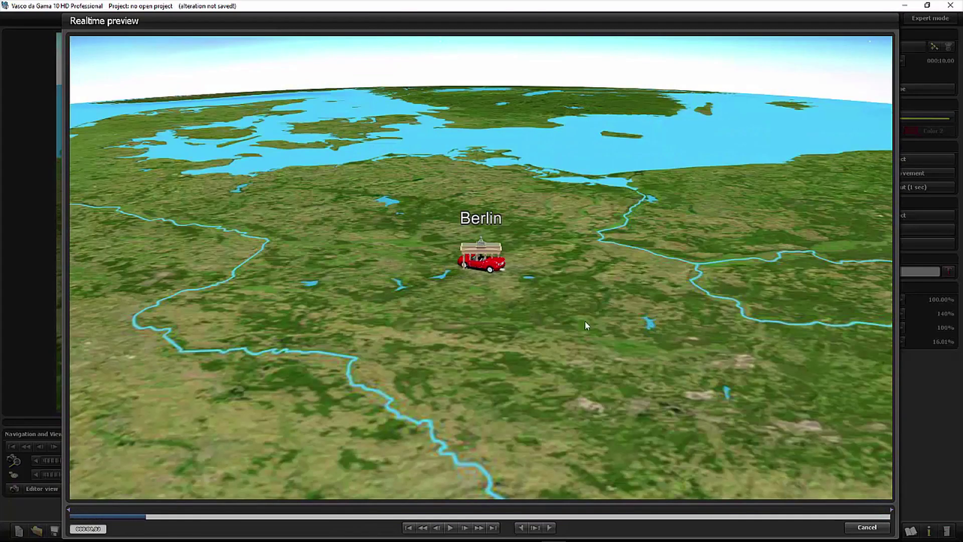
left_click(868, 528)
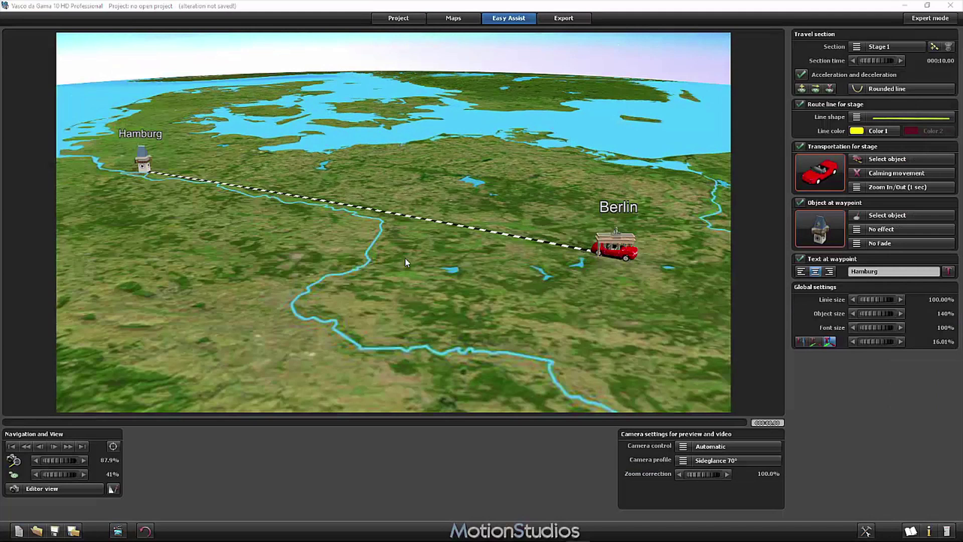
- Set the camera profile to <-180° sideglance and, in camera view, adjust the zoom correction to 110%
left_click(723, 463)
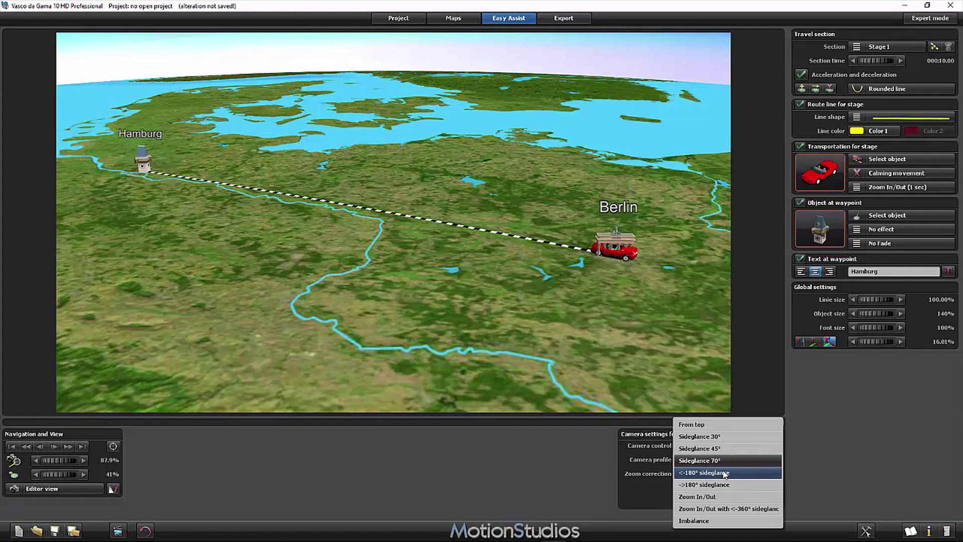
left_click(722, 473)
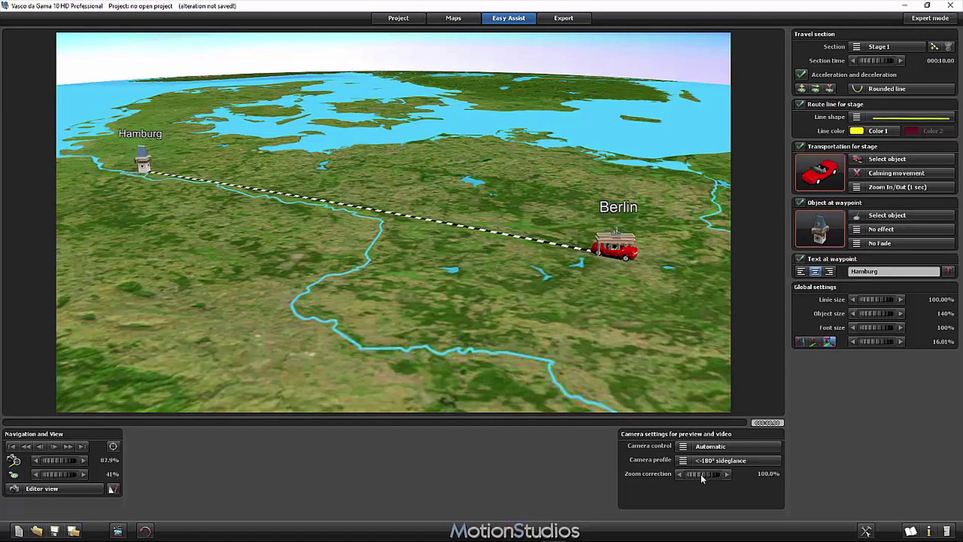
mouse_move(705, 474)
left_mouse_down()
mouse_move(694, 474)
mouse_move(704, 474)
left_mouse_up()
left_click(58, 491)
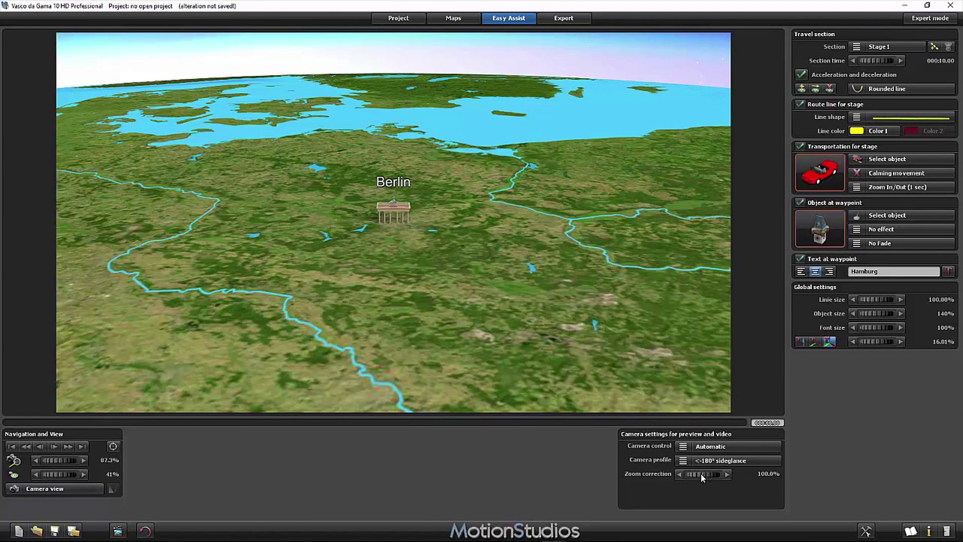
mouse_move(702, 477)
left_mouse_down()
mouse_move(719, 477)
mouse_move(690, 475)
left_mouse_up()
left_click(680, 474)
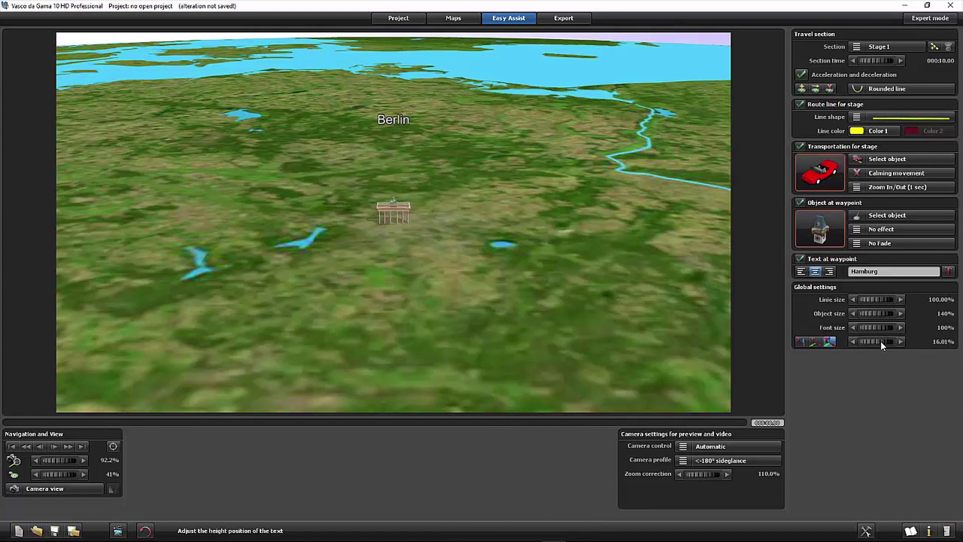
- Lower the waypoint text height to 11.69% and check the animation in the realtime preview
left_click_drag(881, 341, 849, 341)
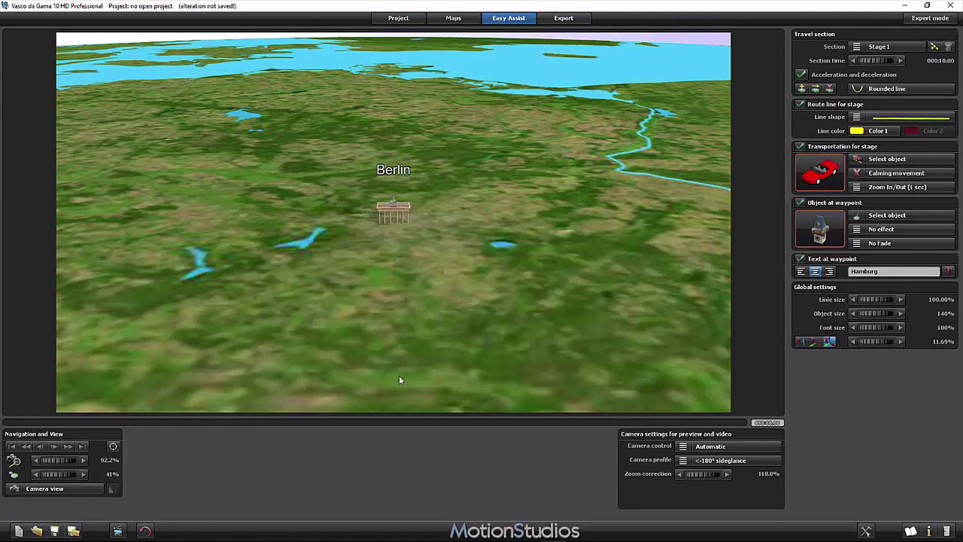
left_click(118, 528)
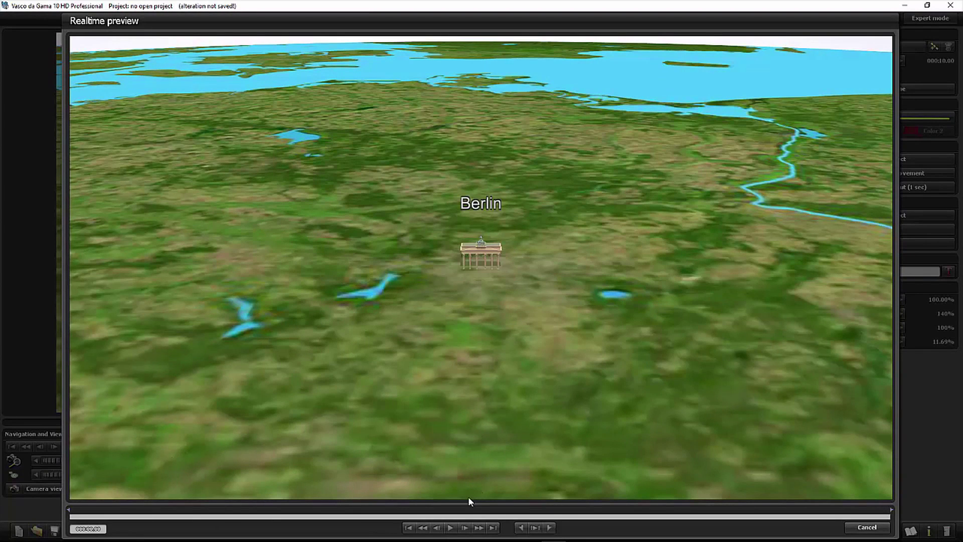
left_click(450, 527)
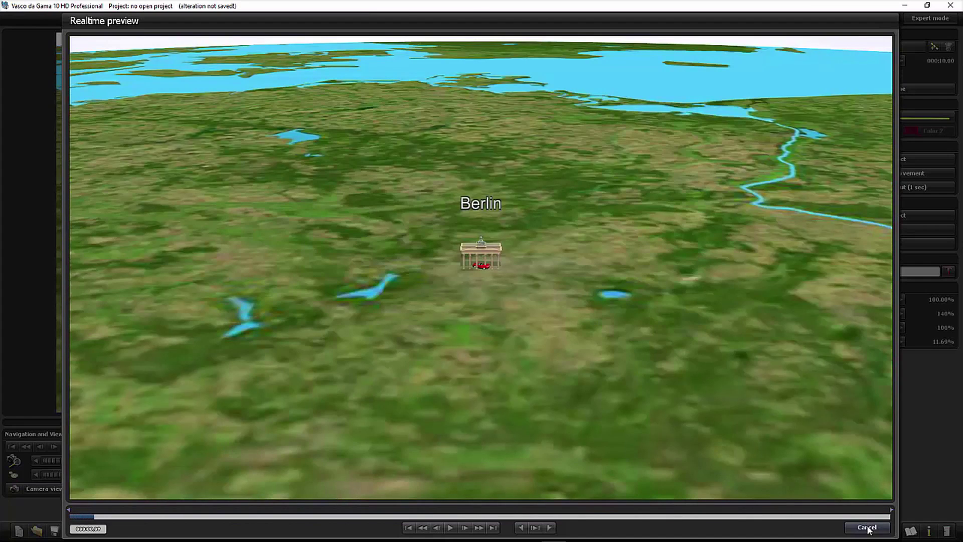
left_click(867, 528)
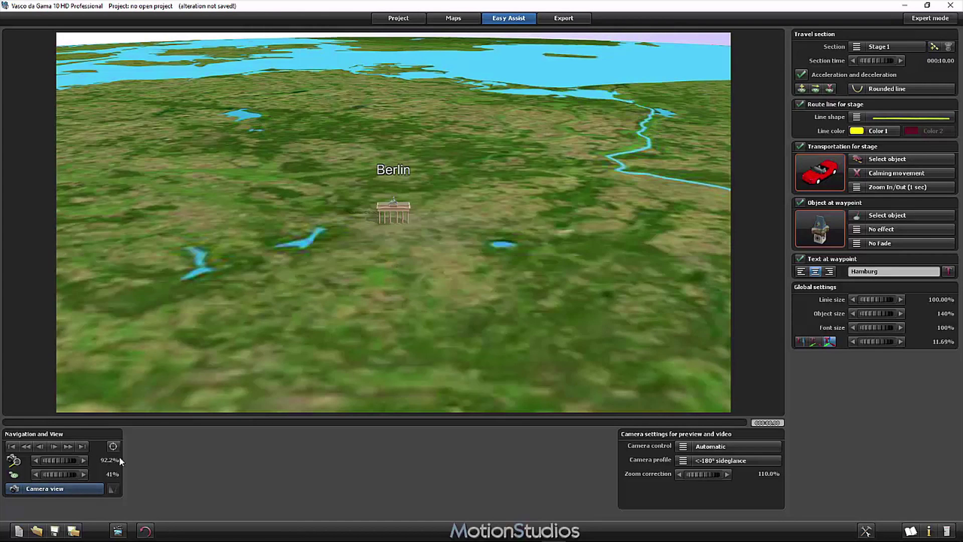
- Return to the editor view and add a second travel section starting at Hamburg
left_click(63, 492)
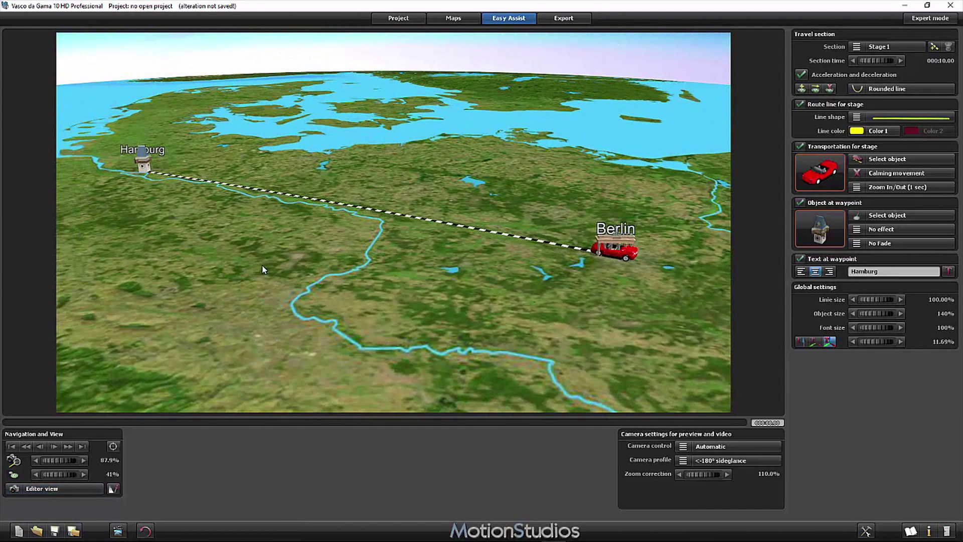
left_click_drag(262, 257, 278, 327)
scroll(277, 325, "down", 5)
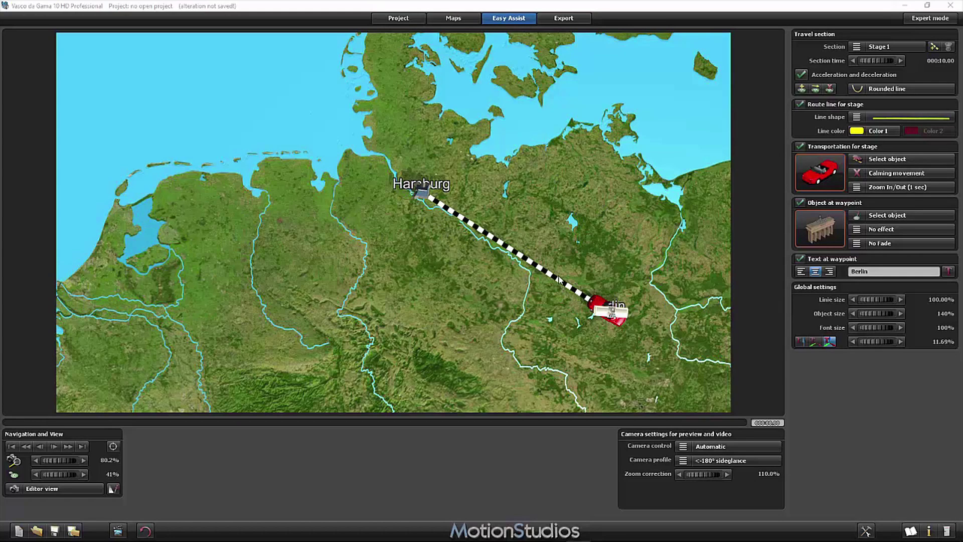
left_click(936, 46)
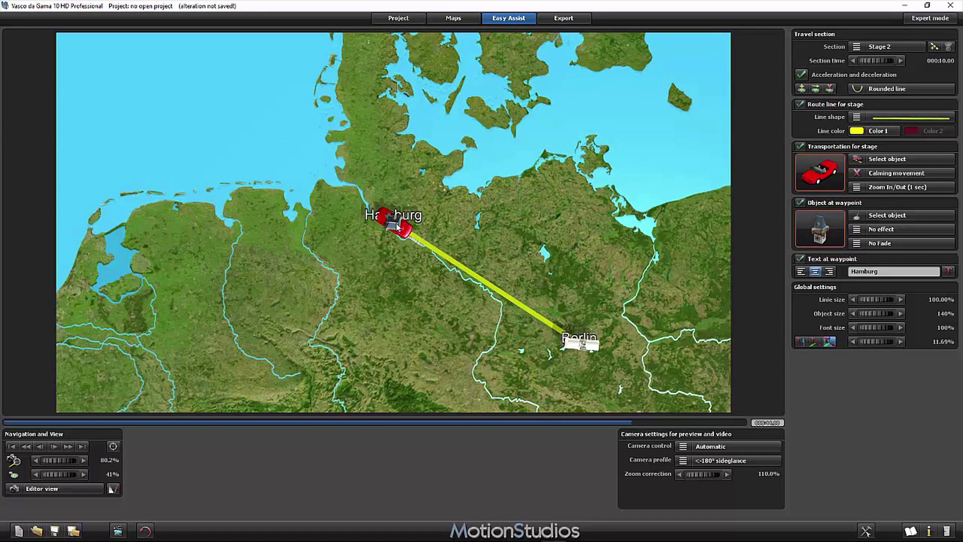
- Add London in England, United Kingdom, as the next waypoint of Stage 2 using the place search, with its city name as text
left_click(802, 89)
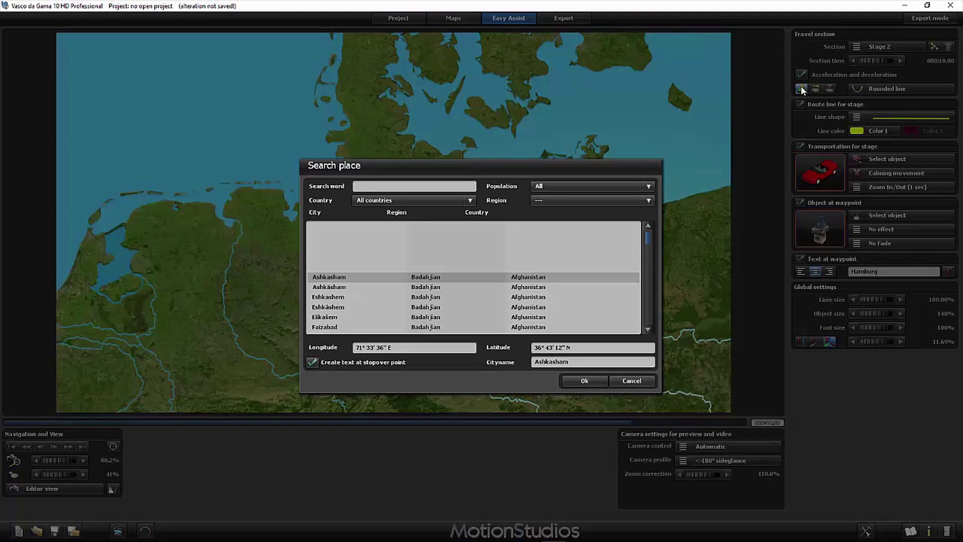
type("London")
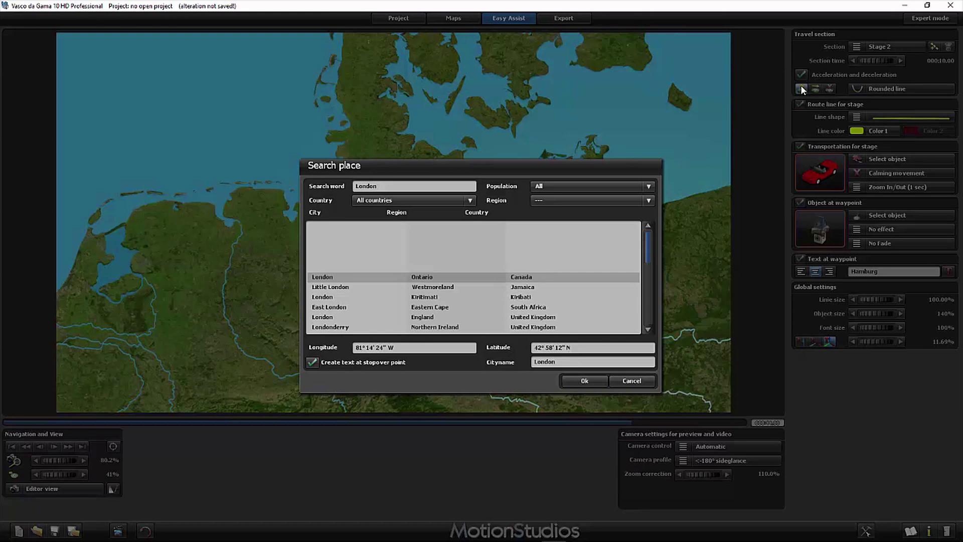
left_click(521, 317)
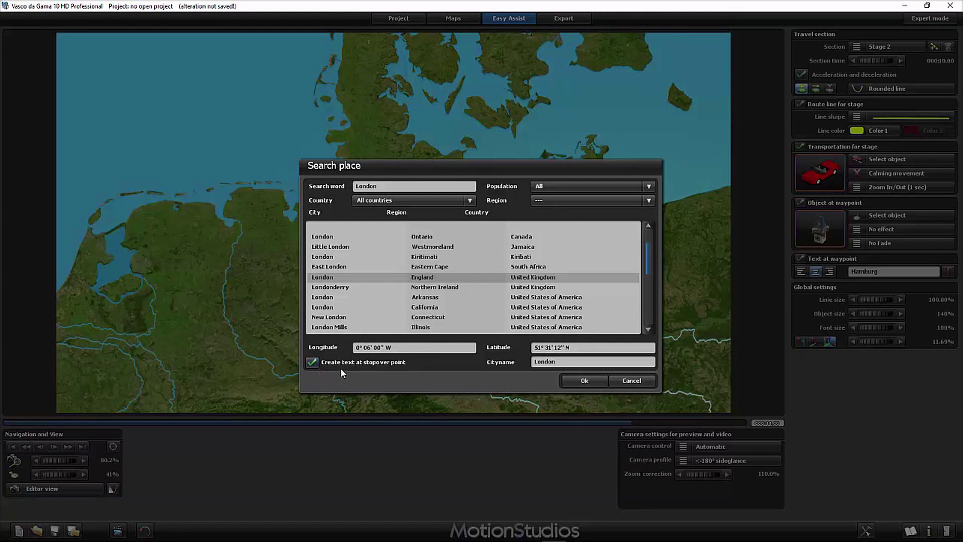
left_click(585, 382)
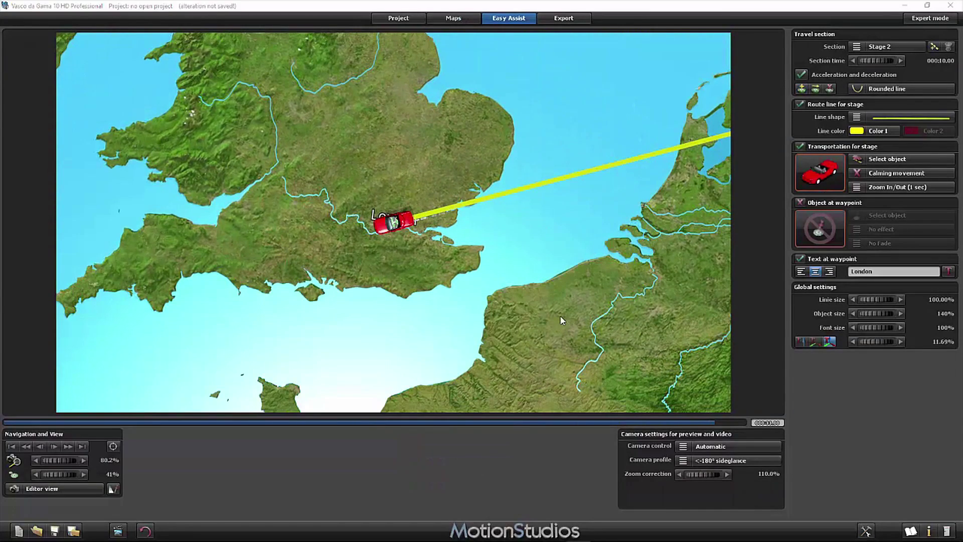
left_click_drag(501, 242, 219, 349)
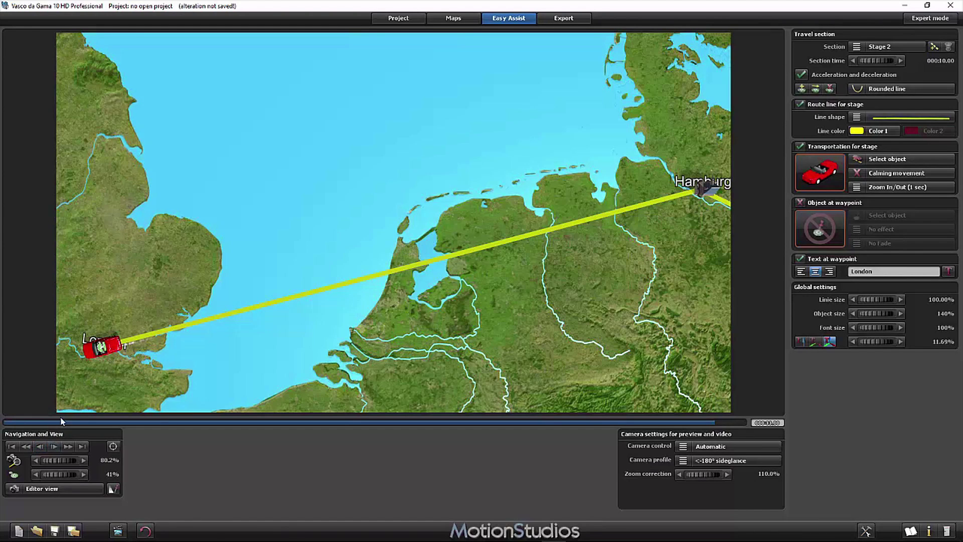
- Go back to the Hamburg waypoint, zoom in closely on it and raise the lower view percentage to 100%
left_click(40, 447)
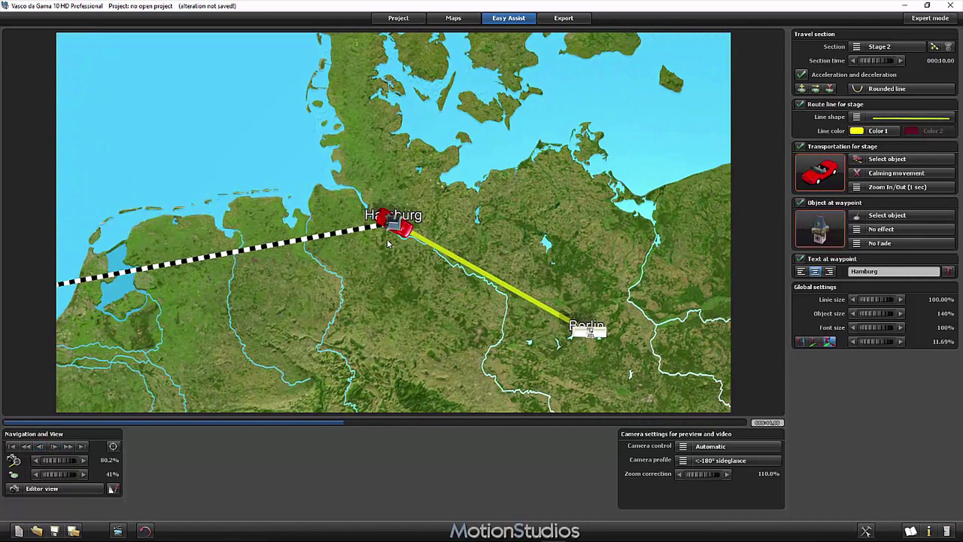
scroll(398, 256, "up", 5)
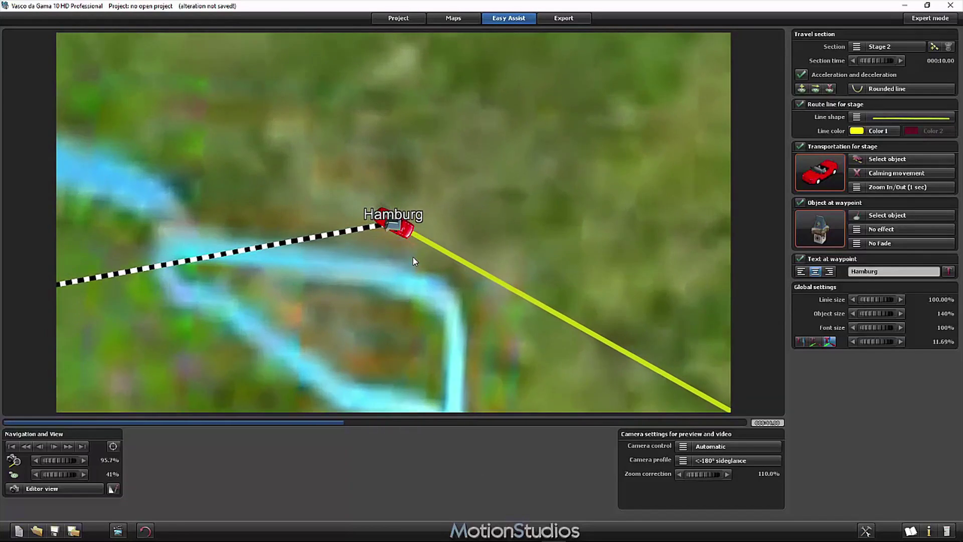
scroll(414, 258, "up", 1)
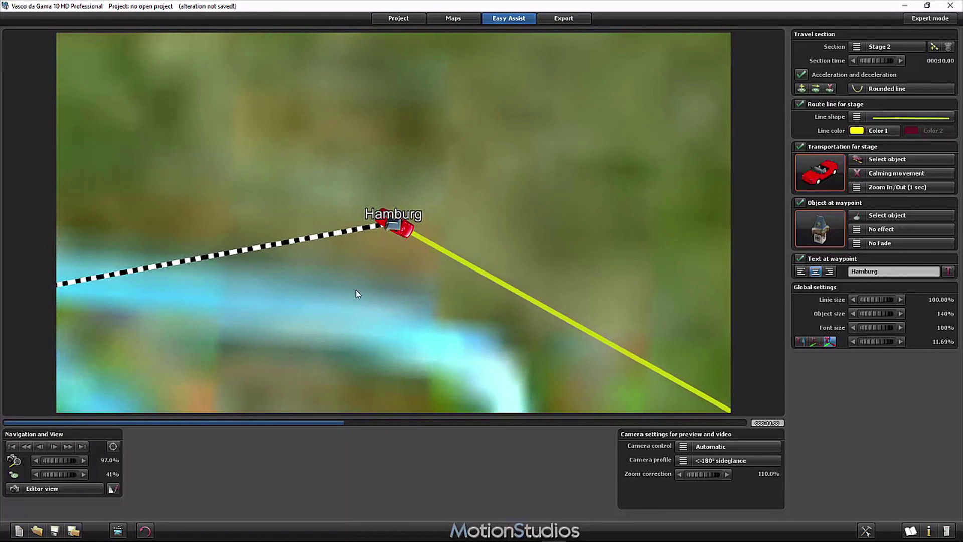
left_click_drag(55, 475, 75, 475)
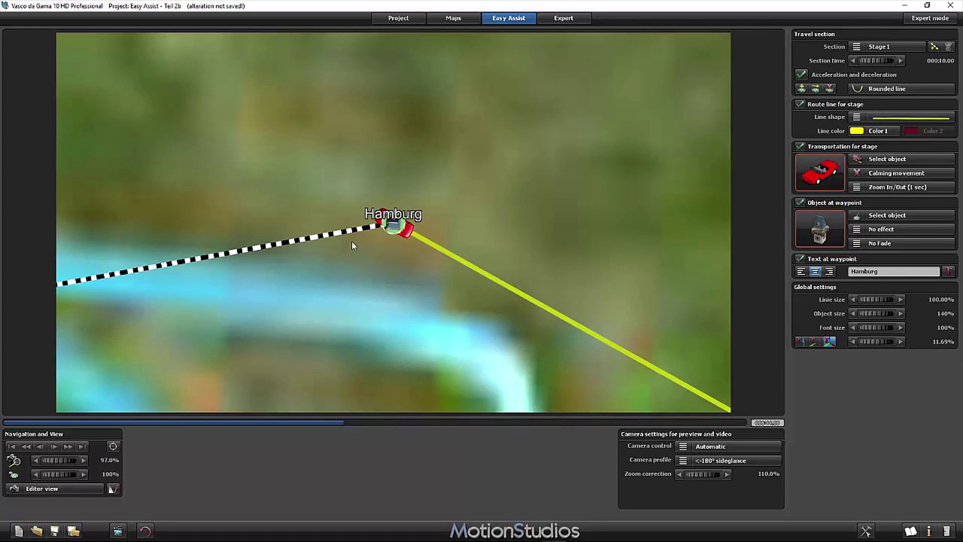
key("space")
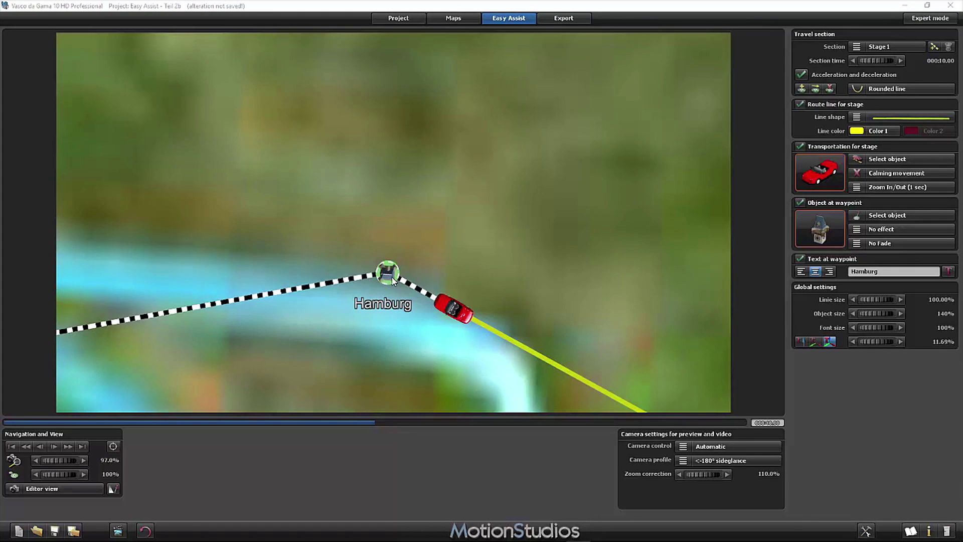
- Replace the Stage 2 transportation object with the Traumschiff from the Wasserfahrzeuge subcategory
left_click(893, 47)
left_click(867, 58)
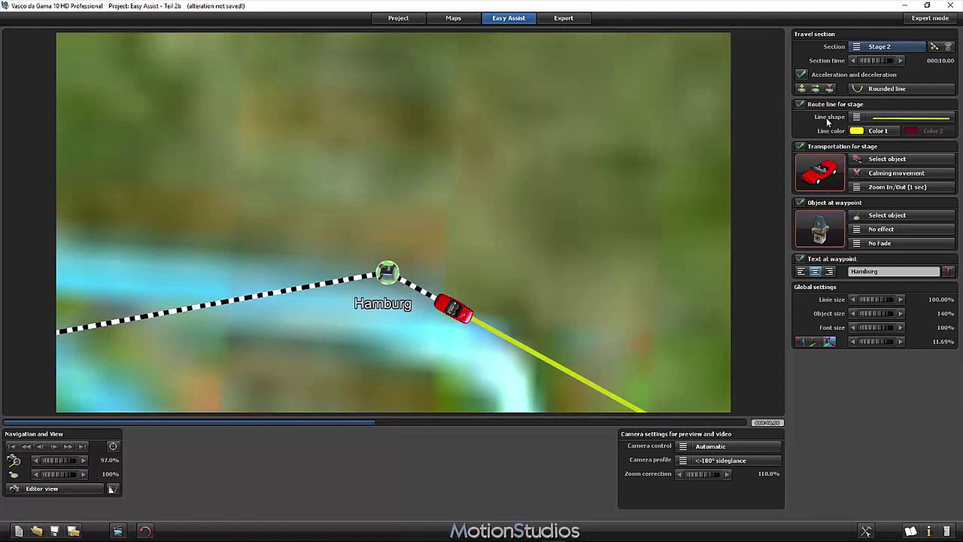
left_click(887, 159)
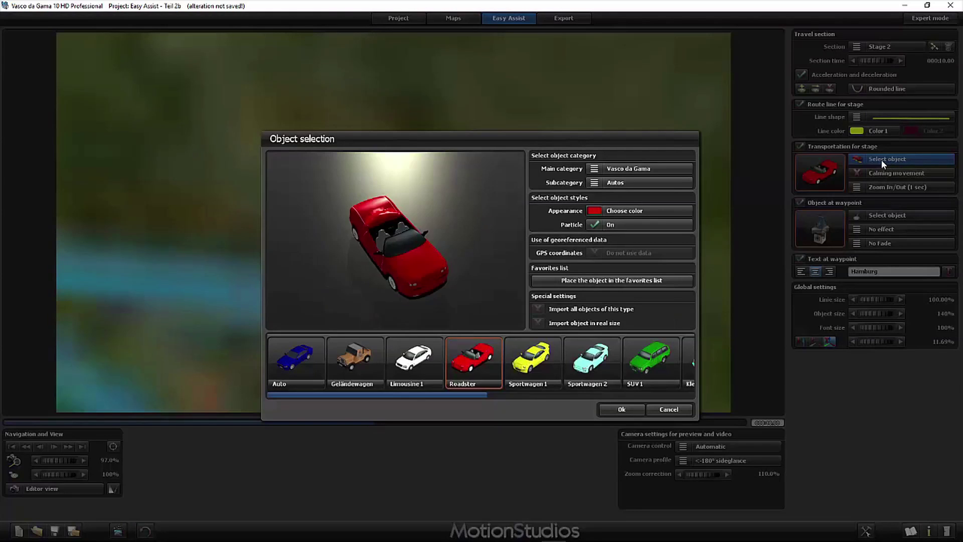
left_click(630, 182)
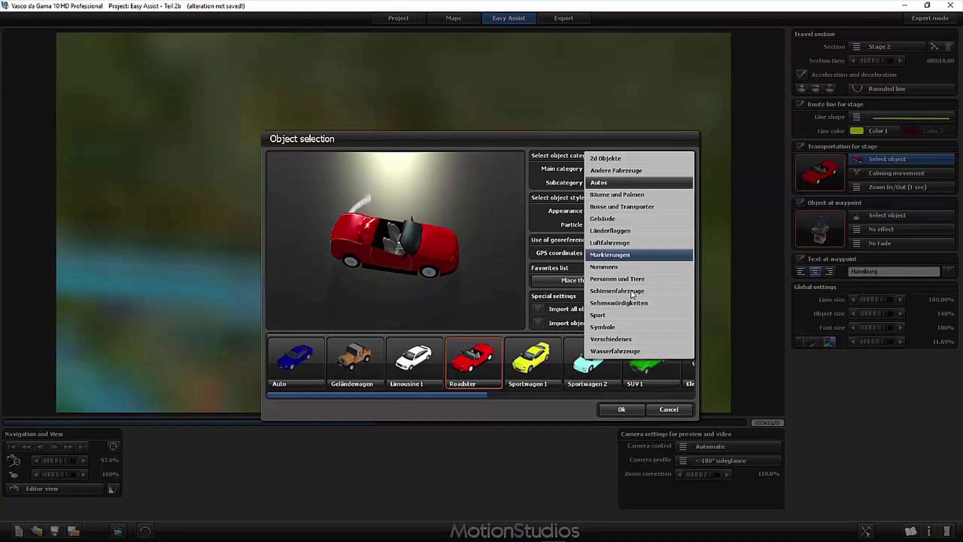
left_click(647, 347)
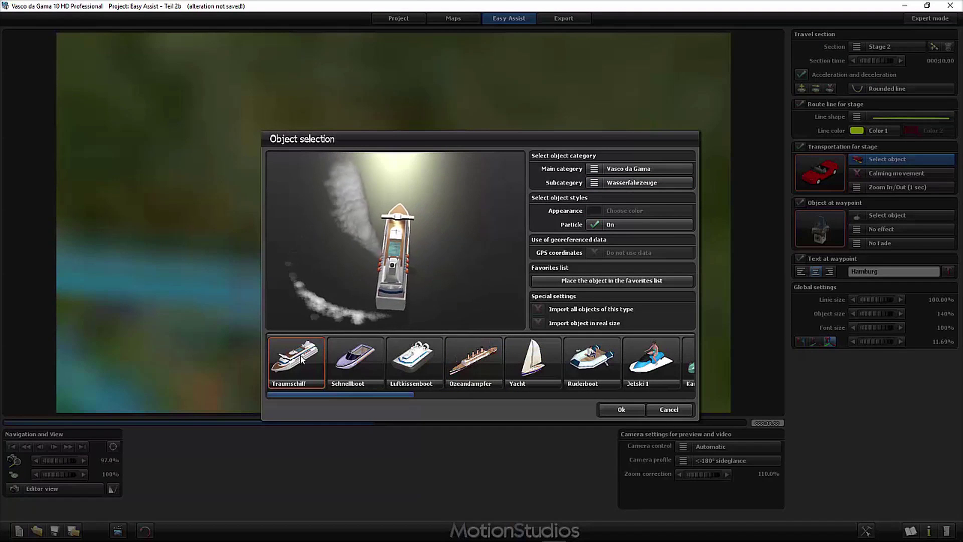
left_click(613, 407)
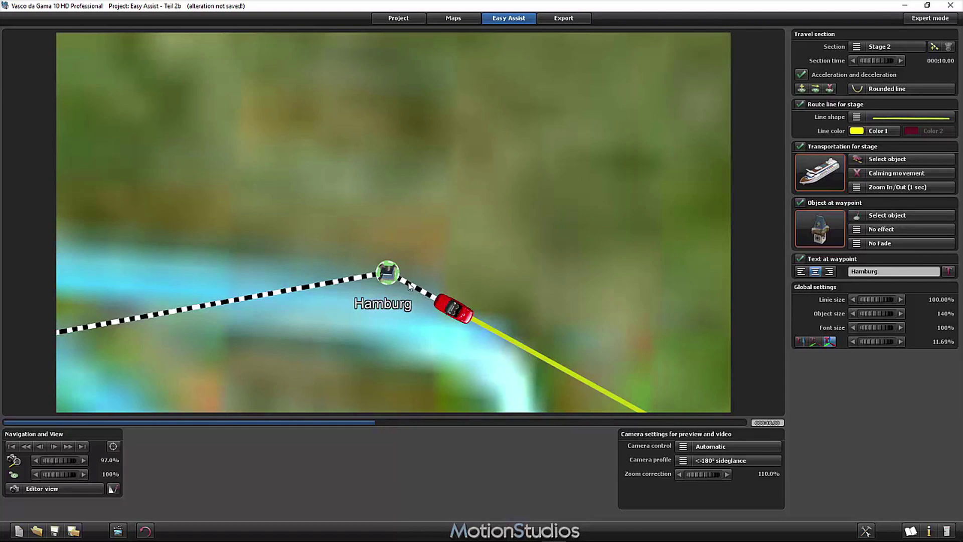
- Check the car's approach to Hamburg along the timeline and insert a waypoint on the Stage 2 line just west of Hamburg
left_click(315, 422)
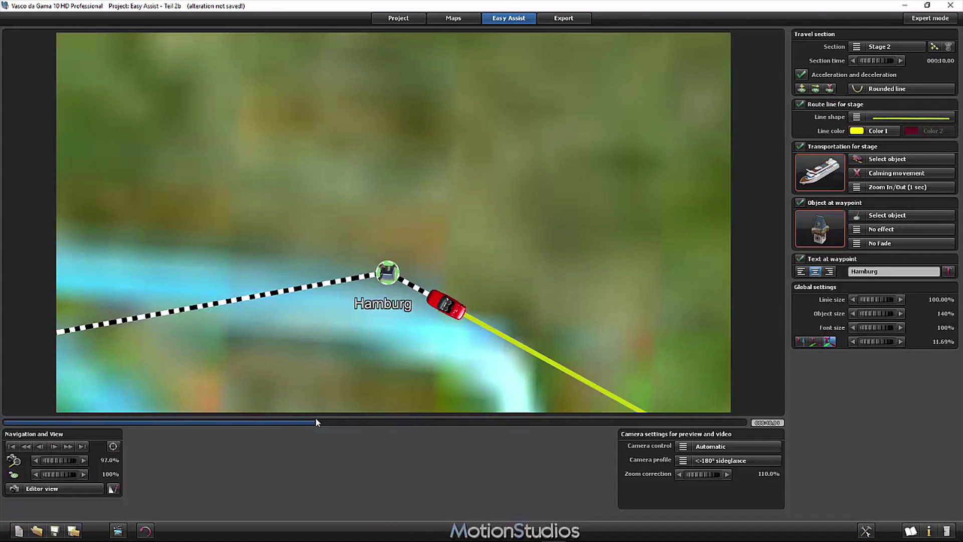
mouse_move(318, 419)
left_mouse_down()
mouse_move(427, 425)
mouse_move(323, 420)
left_mouse_up()
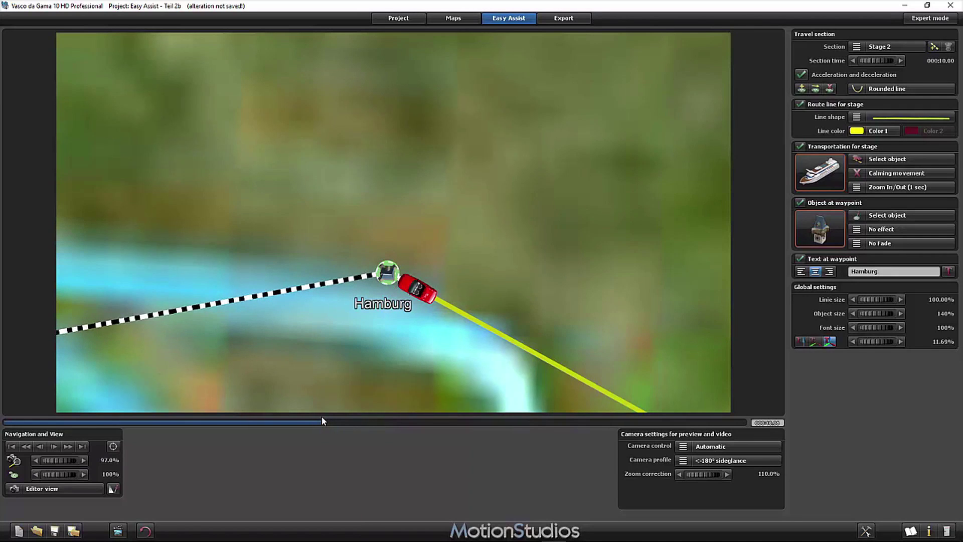
left_click(312, 288)
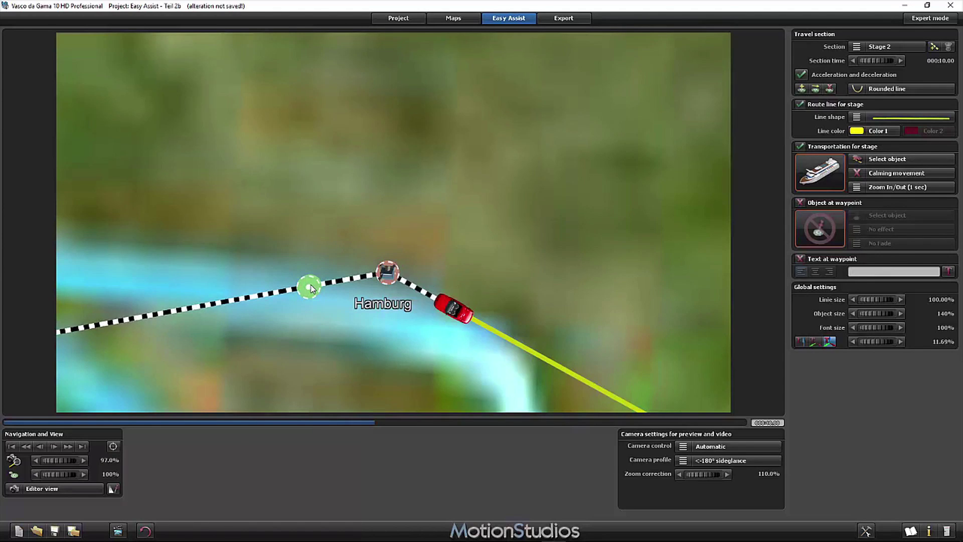
- Move the waypoint west of Hamburg onto the river, set the lower view percentage to 49% and add waypoints up to the river fork
left_click_drag(312, 290, 305, 295)
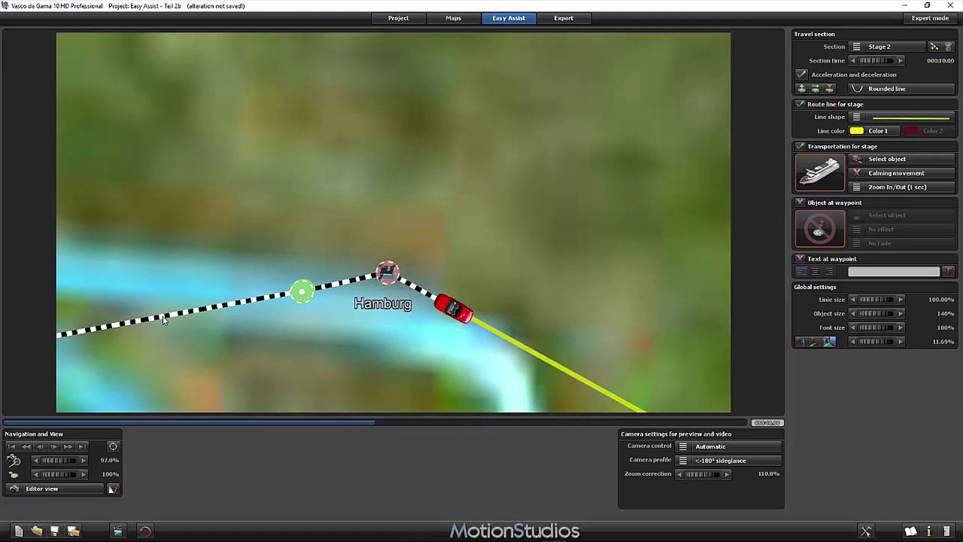
left_click_drag(164, 320, 104, 273)
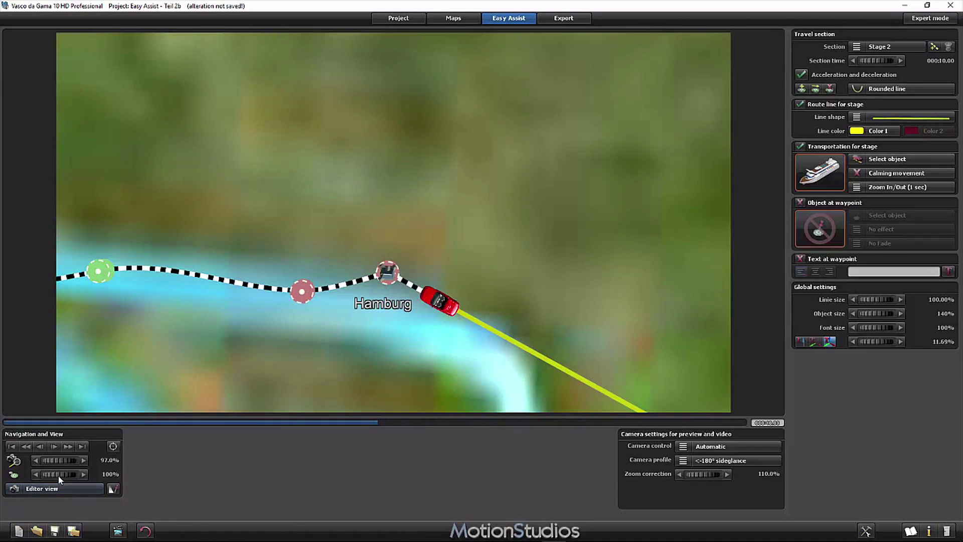
left_click_drag(59, 474, 39, 474)
scroll(225, 350, "down", 2)
scroll(225, 351, "down", 2)
left_click_drag(226, 321, 563, 309)
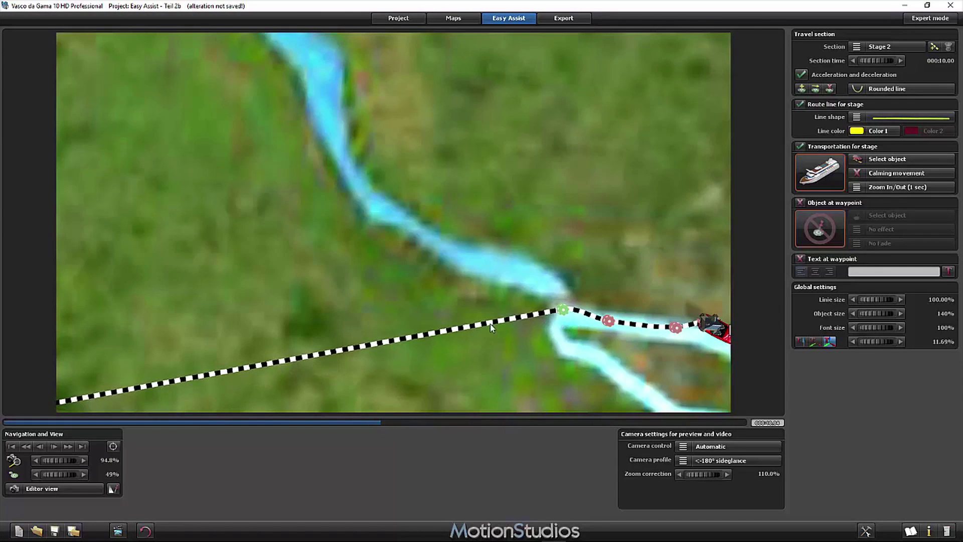
- Insert waypoints on the Stage 2 line from the river fork so it follows the river northwest and then north
left_click_drag(492, 325, 526, 274)
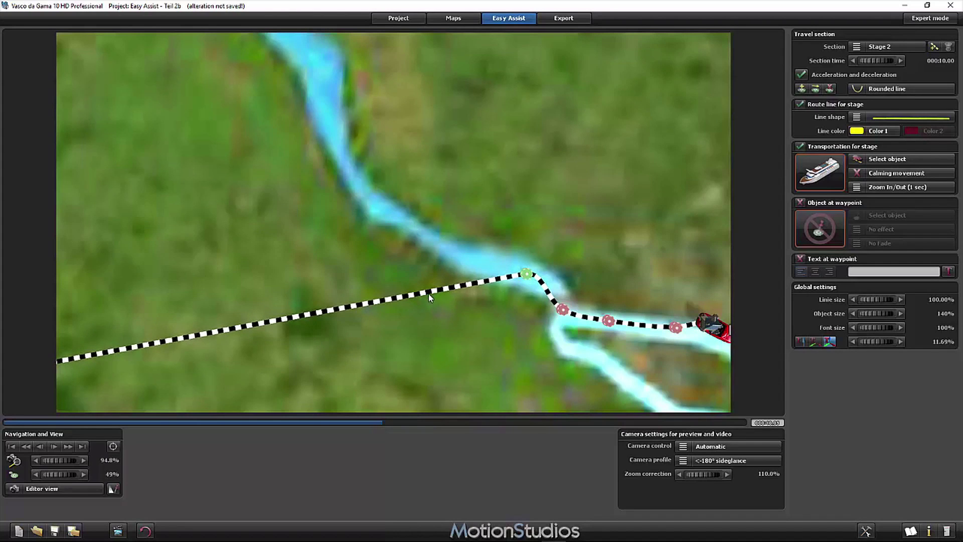
left_click_drag(432, 295, 441, 246)
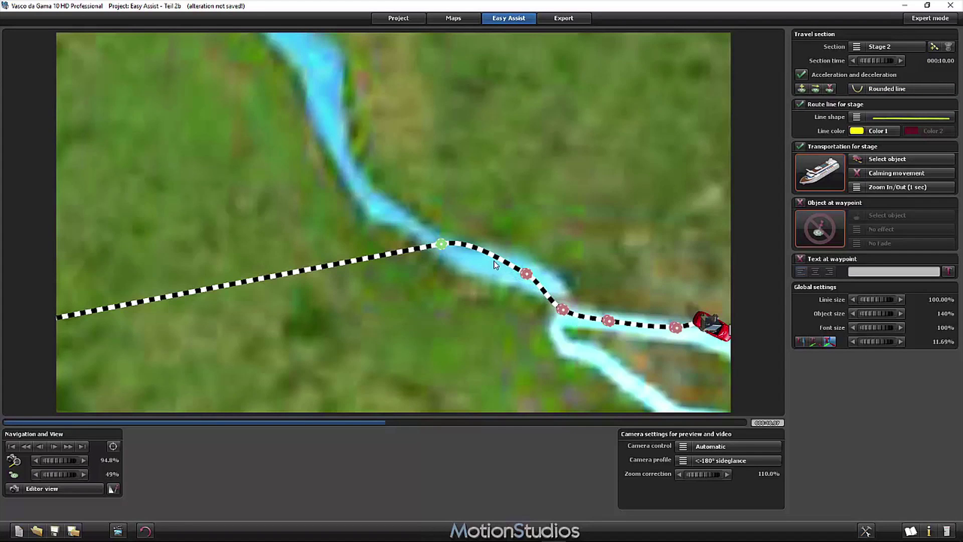
left_click_drag(329, 262, 400, 217)
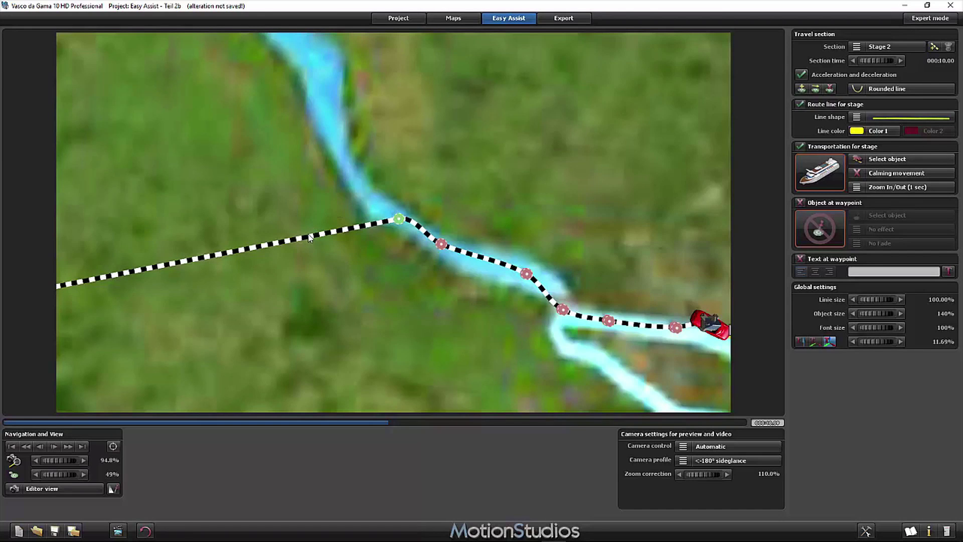
left_click_drag(306, 239, 377, 352)
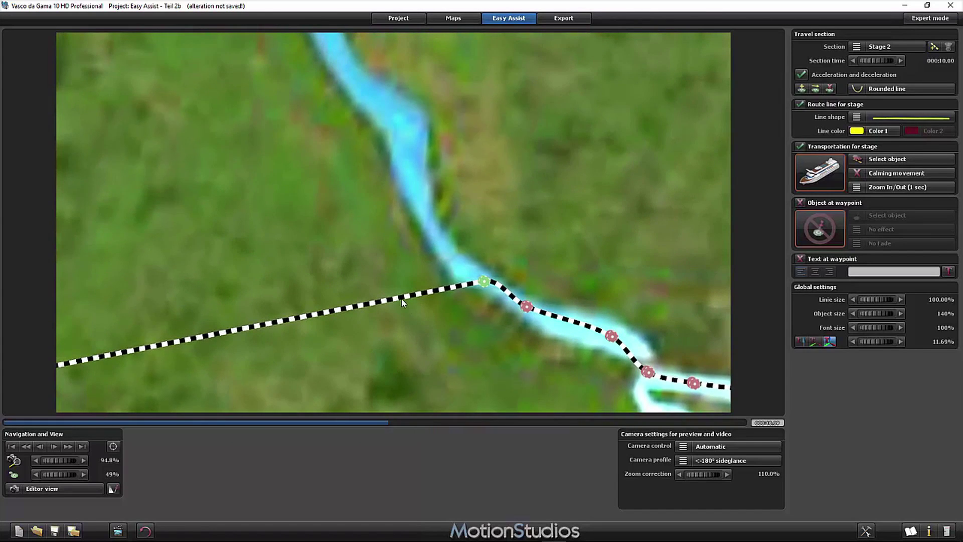
left_click_drag(402, 299, 430, 233)
left_click_drag(360, 248, 405, 139)
left_click_drag(335, 152, 359, 95)
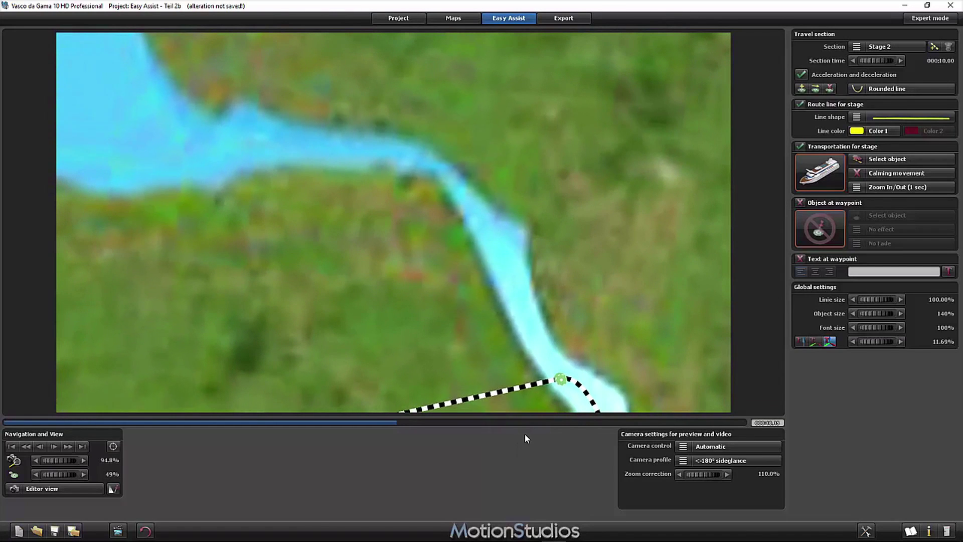
- Insert waypoints that lead the Stage 2 line around the river's westward bend, through its mouth and out past the headland into open sea
left_click_drag(490, 394, 512, 308)
left_click_drag(438, 325, 470, 205)
left_click_drag(407, 219, 435, 166)
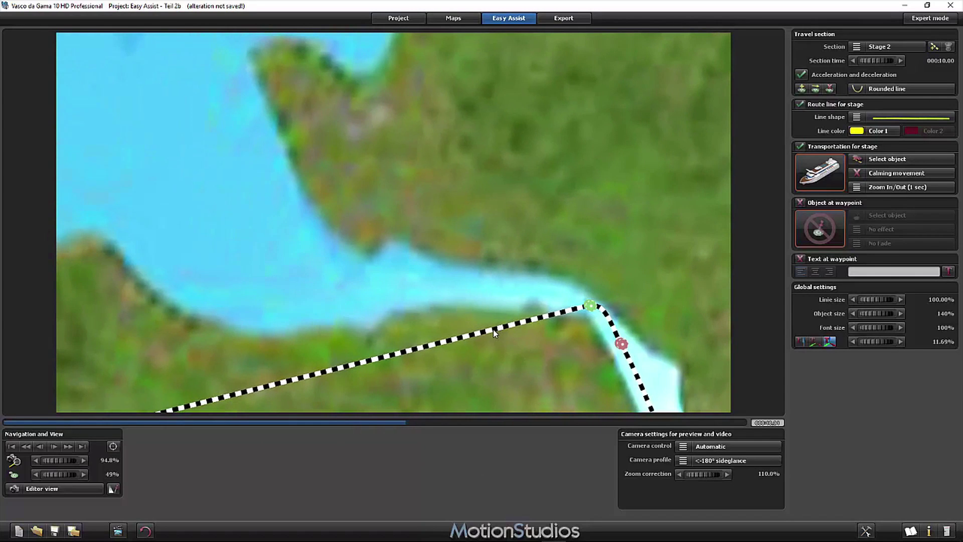
left_click_drag(494, 332, 473, 290)
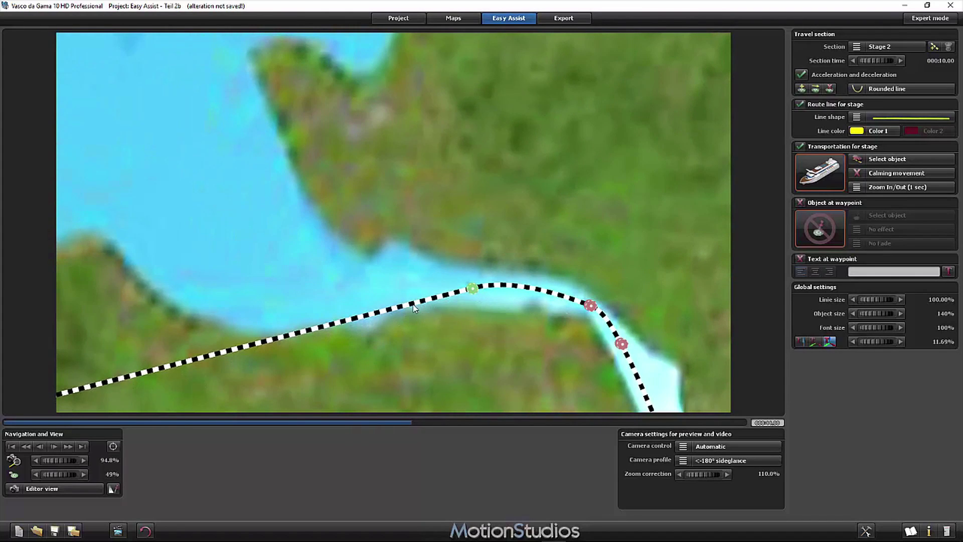
left_click_drag(411, 306, 361, 285)
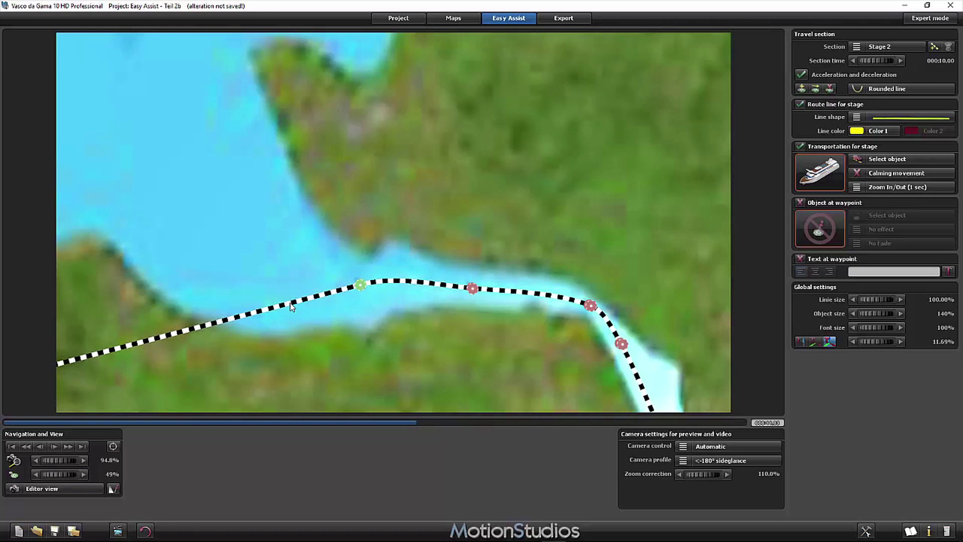
left_click_drag(290, 303, 221, 232)
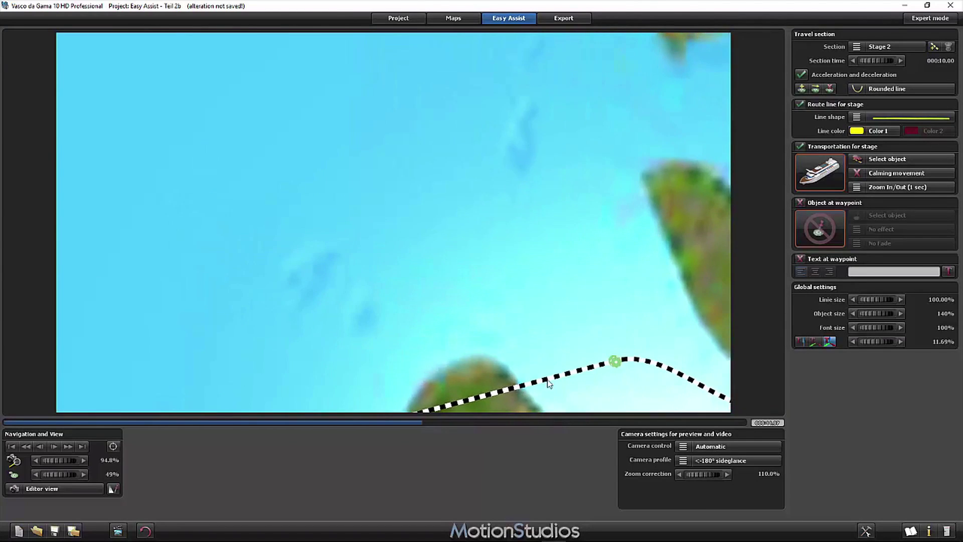
left_click_drag(540, 385, 480, 213)
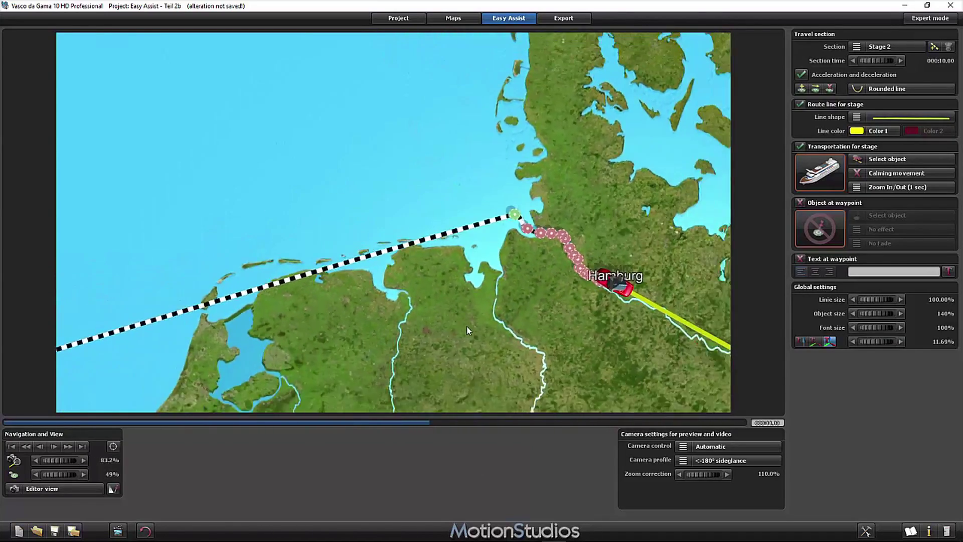
- Insert four waypoints that route the Stage 2 line in an arc across the North Sea, clear of the Dutch coast, to the Thames Estuary
left_click_drag(377, 328, 557, 296)
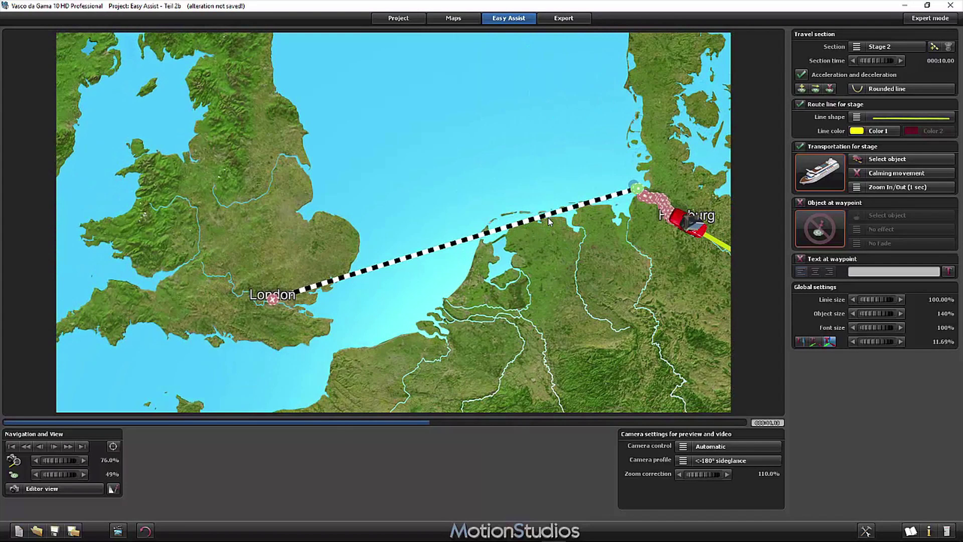
left_click_drag(549, 219, 542, 152)
left_click_drag(468, 188, 451, 173)
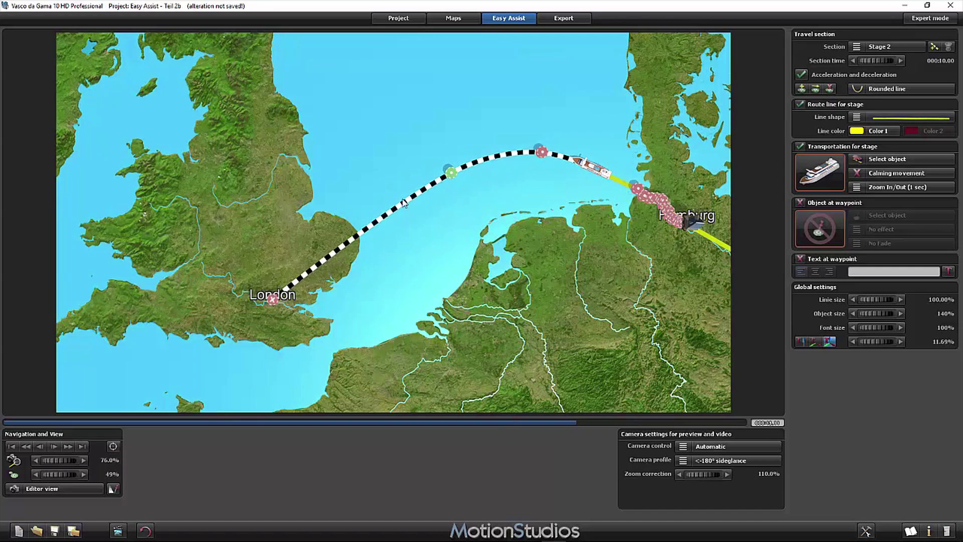
left_click_drag(394, 211, 411, 266)
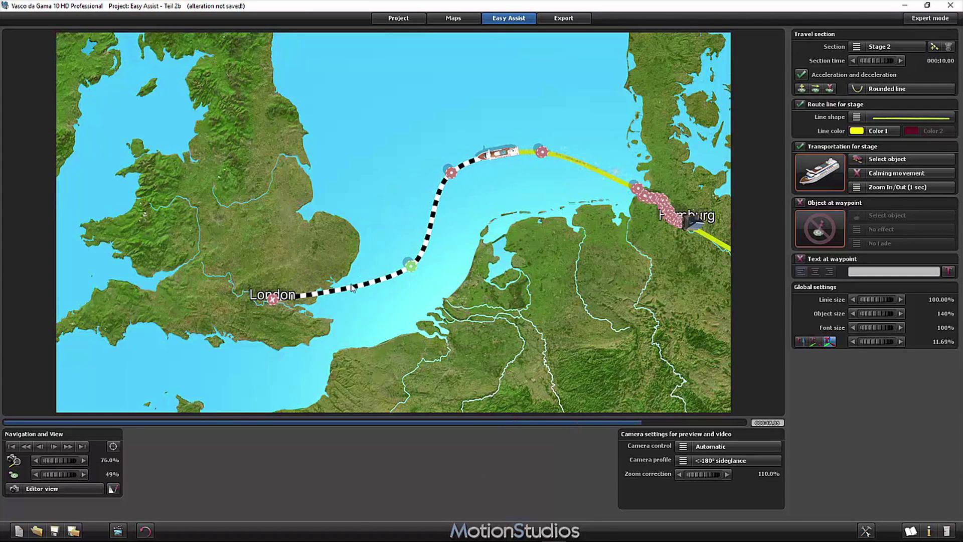
left_click_drag(344, 293, 324, 314)
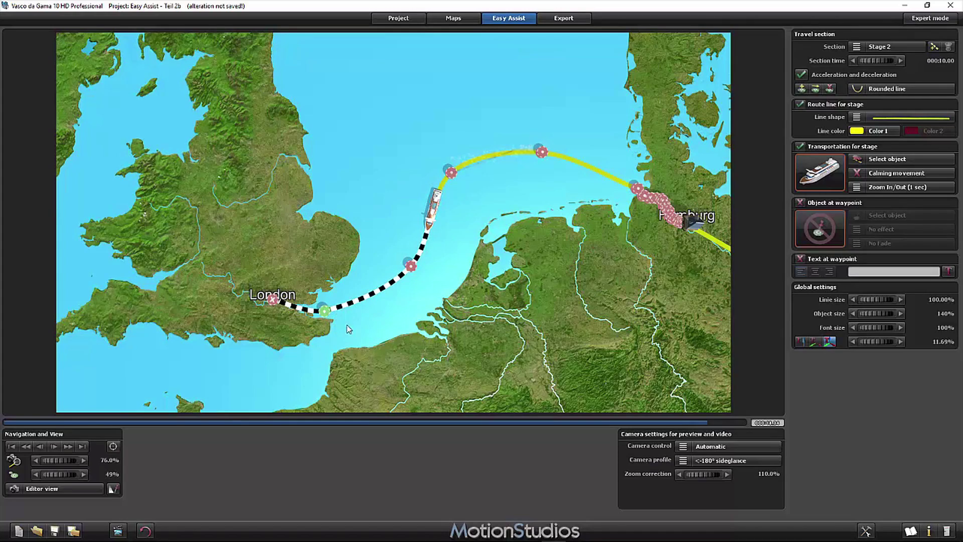
- Shift the Thames Estuary waypoint slightly north and insert another waypoint where the estuary narrows towards London
left_click_drag(276, 352, 426, 255)
scroll(469, 258, "up", 5)
left_click_drag(571, 248, 293, 291)
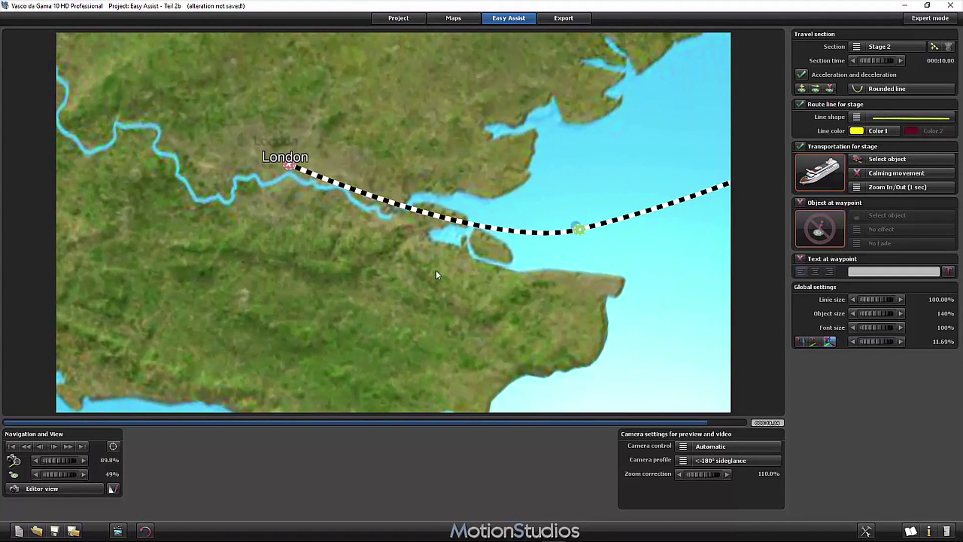
left_click_drag(568, 234, 444, 202)
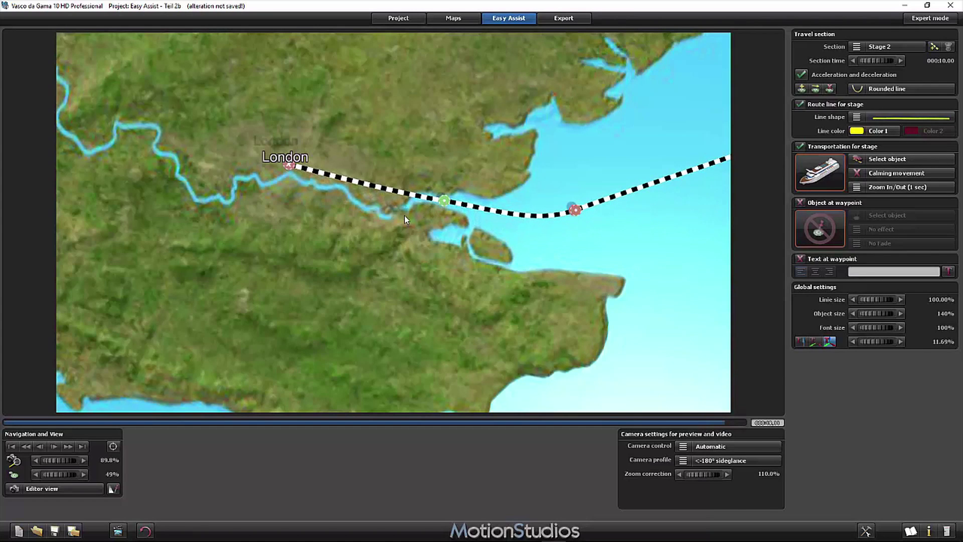
- Insert waypoints that take the line through the narrowing inlet, across the gap and around the river's southern bend
scroll(405, 215, "up", 3)
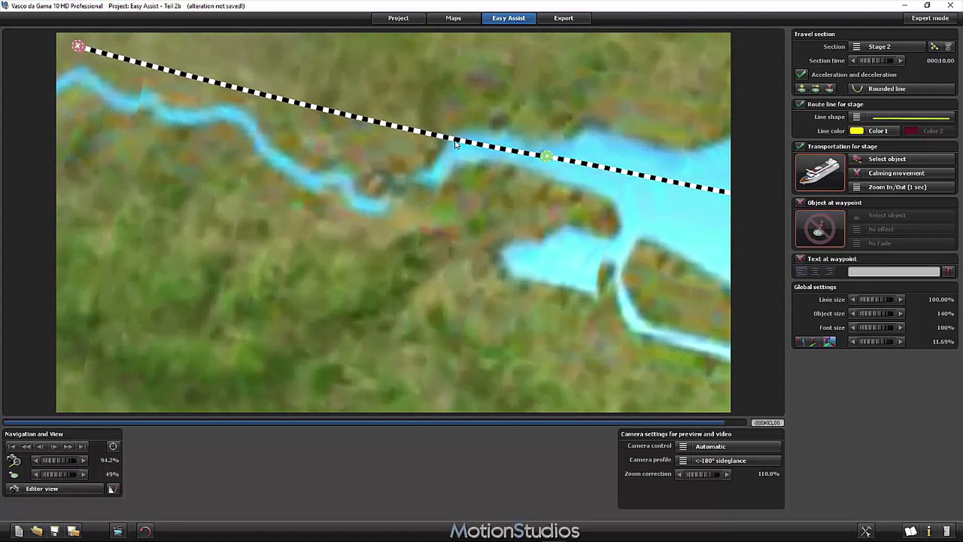
left_click(490, 151)
left_click(459, 149)
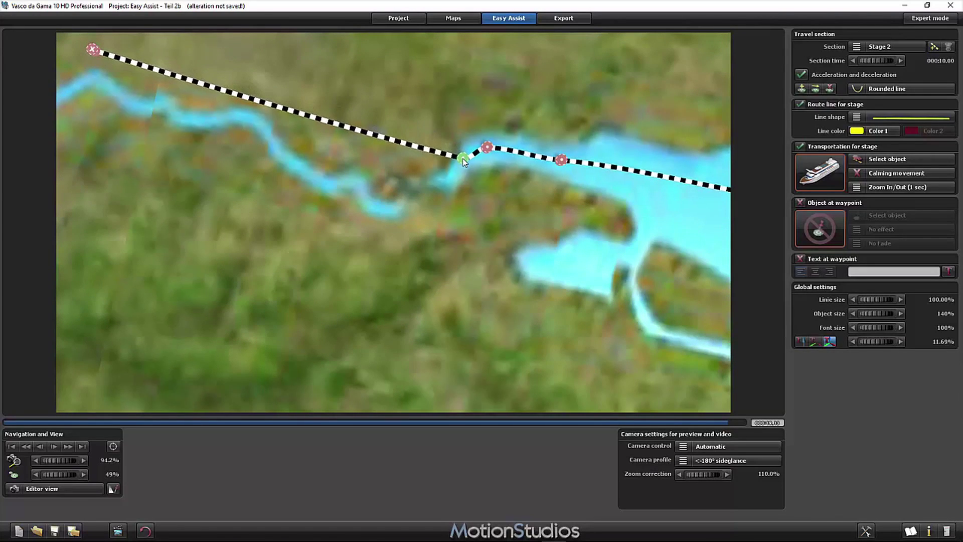
left_click(444, 182)
left_click(401, 186)
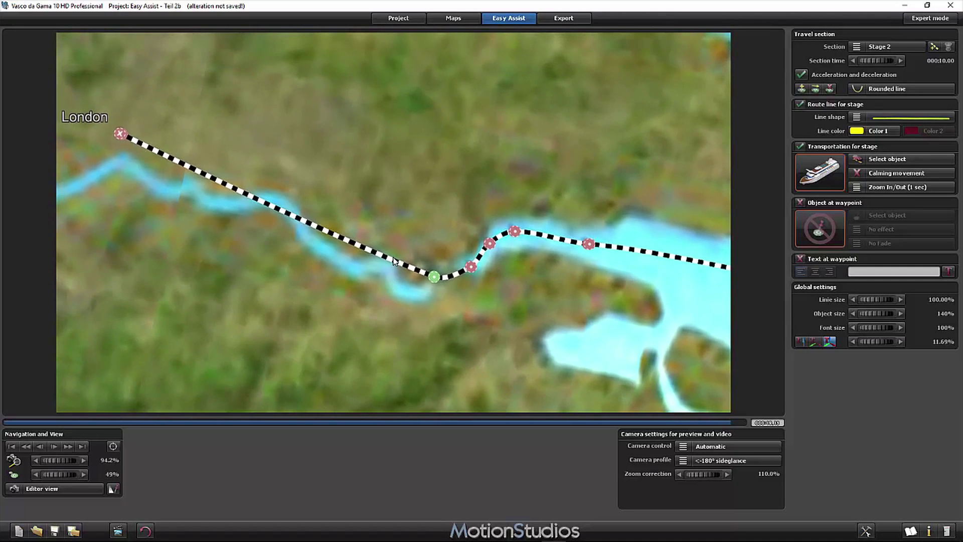
mouse_move(394, 260)
left_mouse_down()
mouse_move(411, 290)
mouse_move(391, 277)
left_mouse_up()
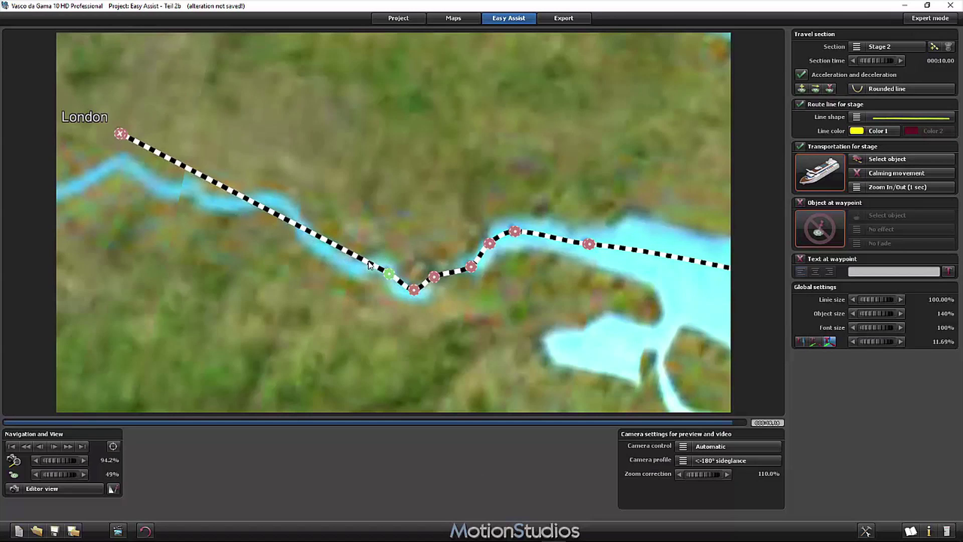
- Insert waypoints along the winding Thames from its southern bend westward to the stretch southeast of London
left_click(370, 264)
left_click(353, 265)
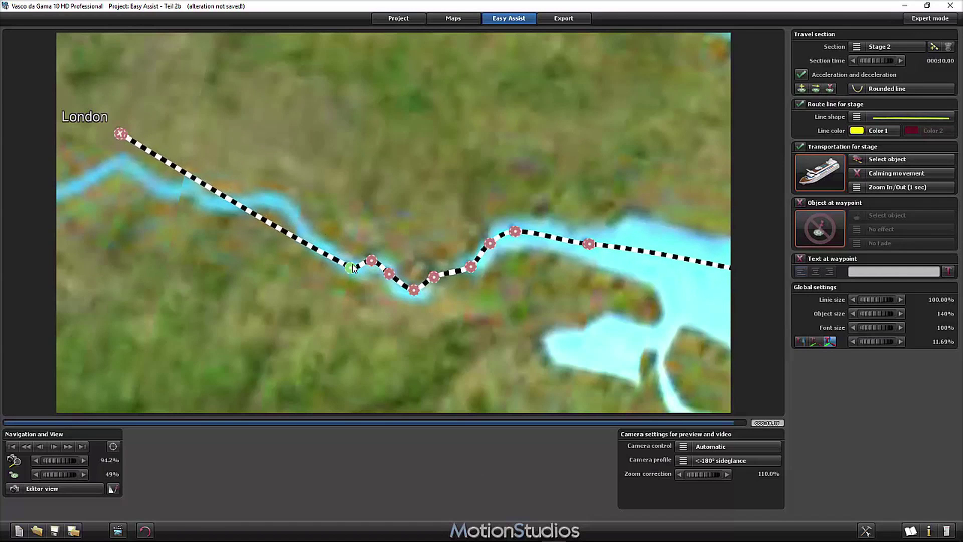
left_click(319, 246)
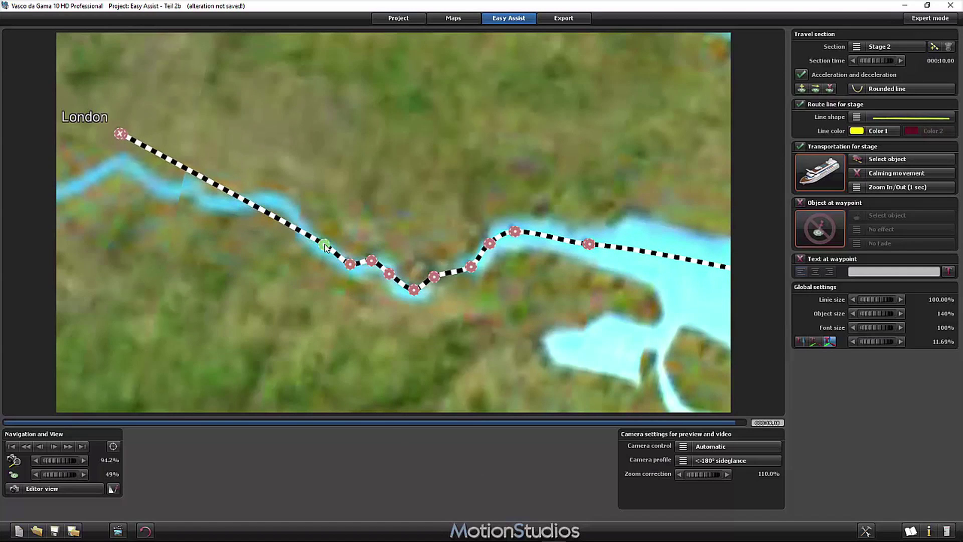
left_click(300, 226)
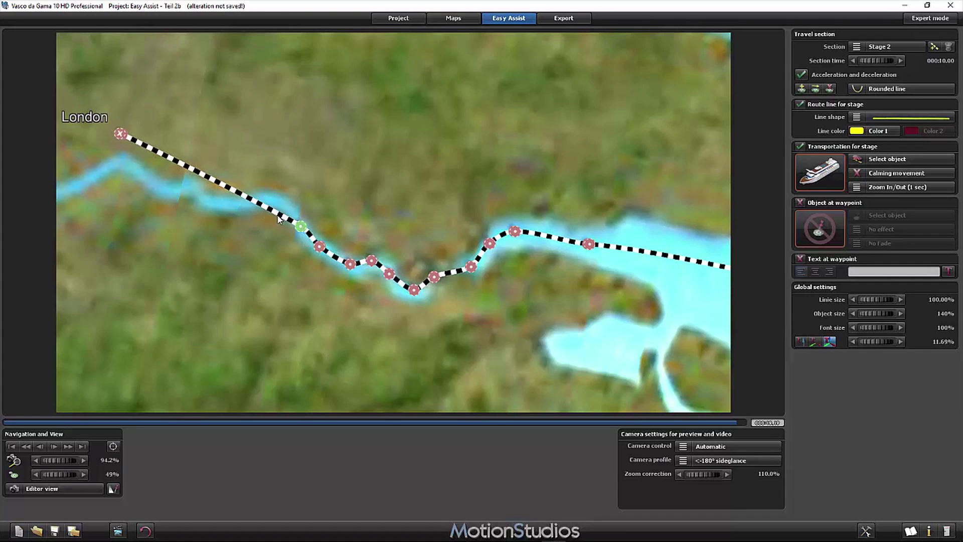
left_click(287, 203)
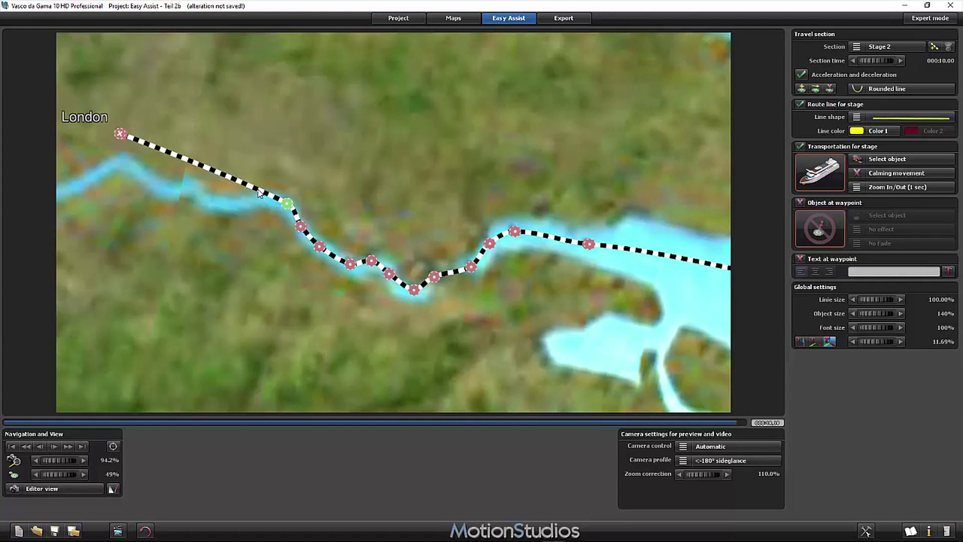
left_click(267, 201)
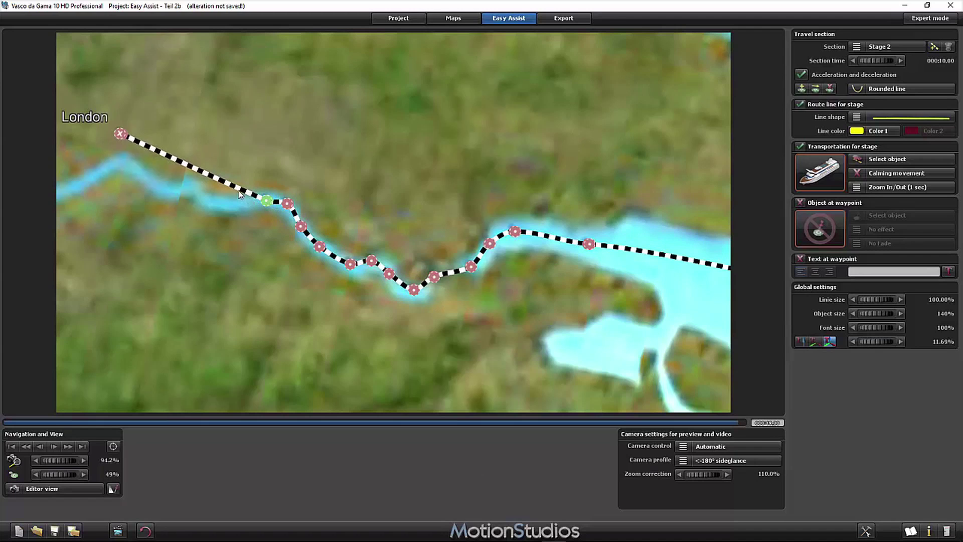
left_click(232, 205)
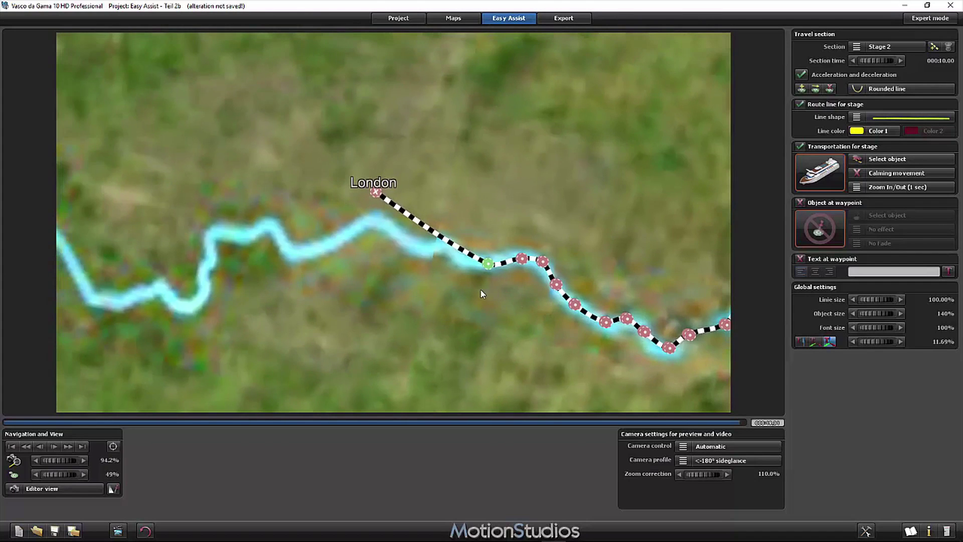
- Insert waypoints along the last stretch of the Thames up to the river bend directly south of London
left_click(455, 255)
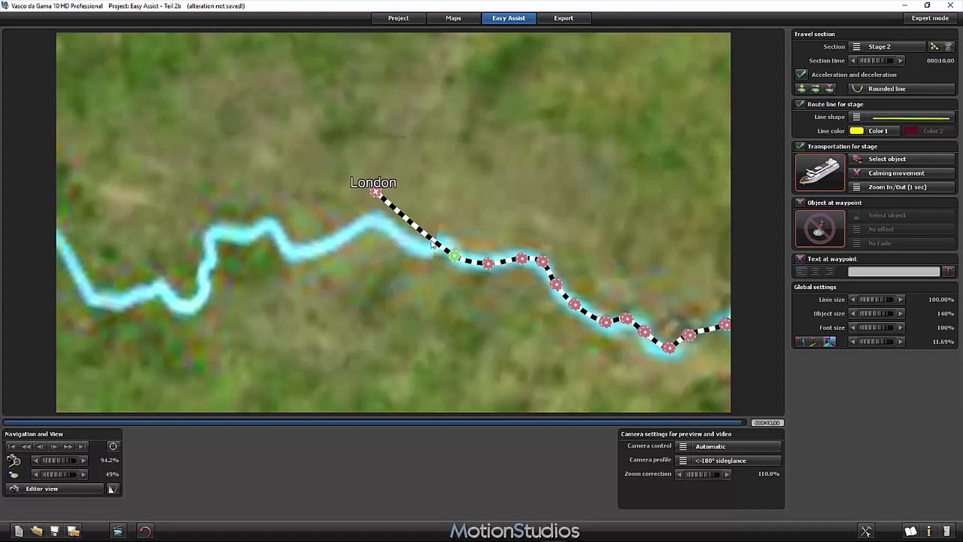
left_click(436, 243)
left_click(420, 248)
left_click(396, 235)
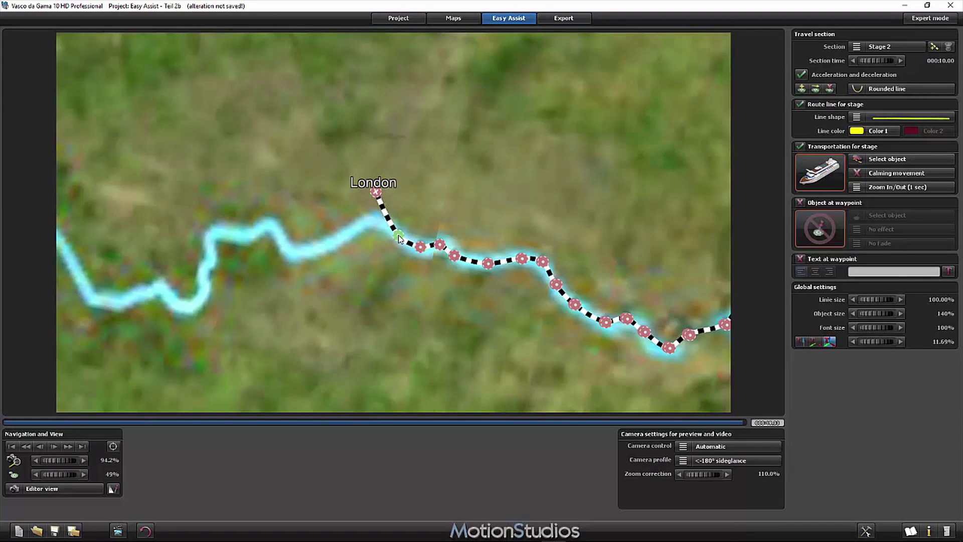
left_click(378, 218)
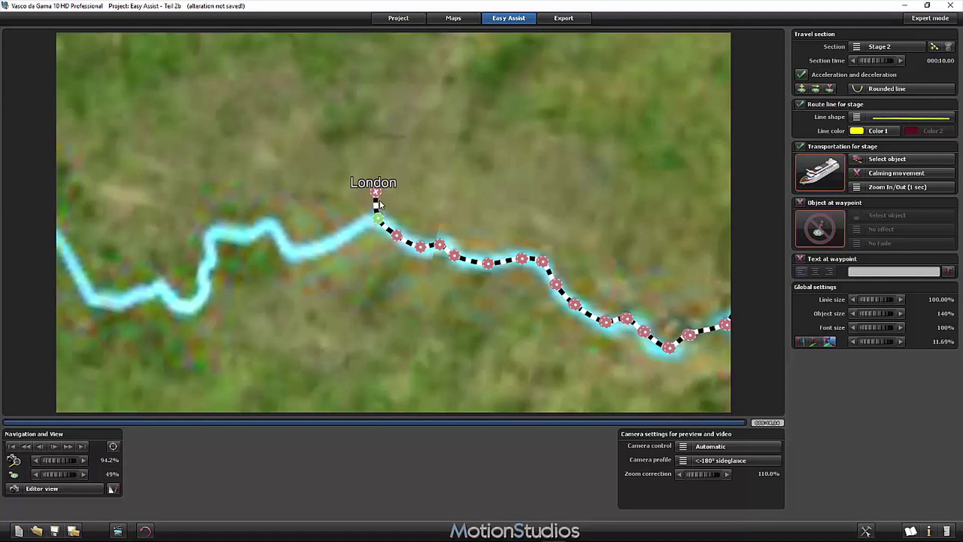
- Move the London waypoint south next to the river bend and bring the whole route from Berlin to London into view
left_click_drag(376, 193, 382, 210)
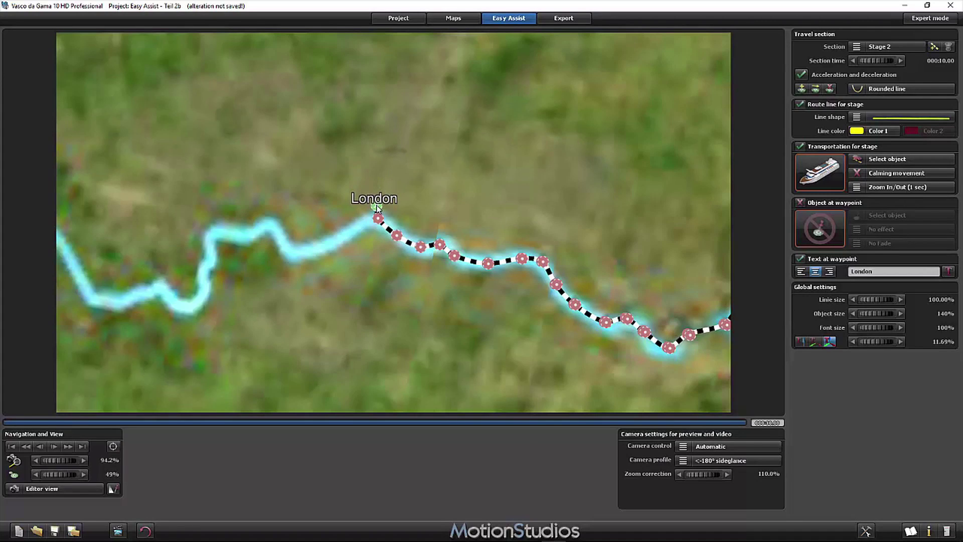
scroll(436, 226, "down", 5)
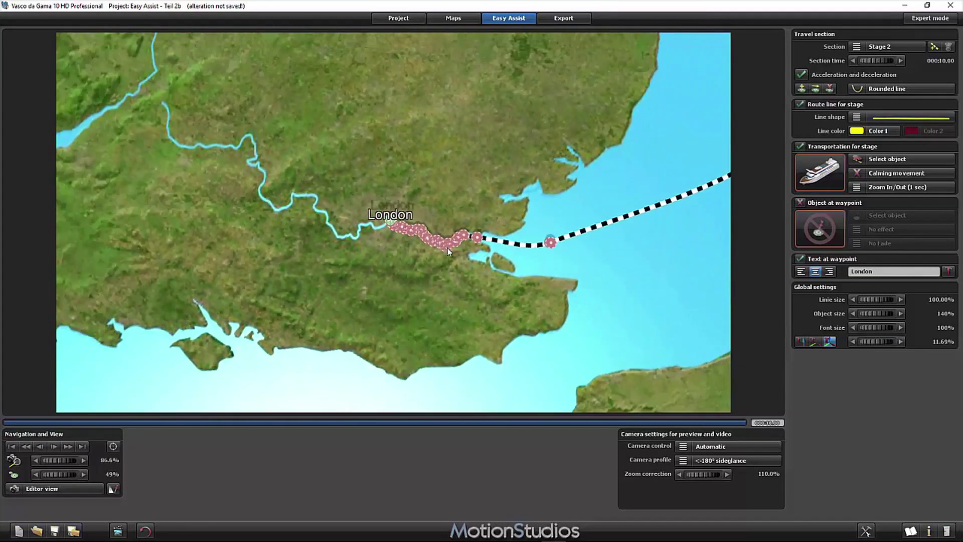
left_click_drag(581, 245, 350, 269)
scroll(350, 269, "down", 4)
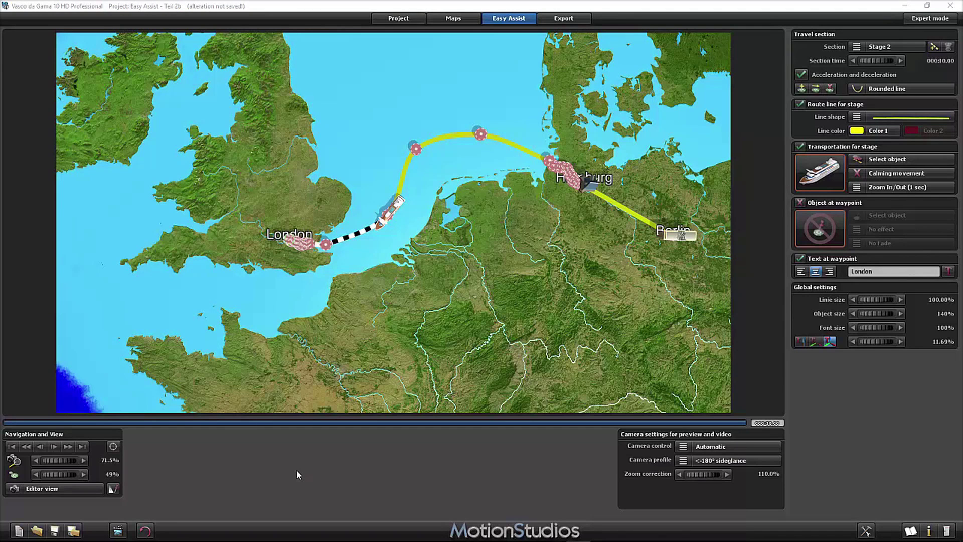
- Open the realtime preview briefly, and raise the text height position to 28.72% in camera view so the city labels clear their landmarks
left_click(118, 531)
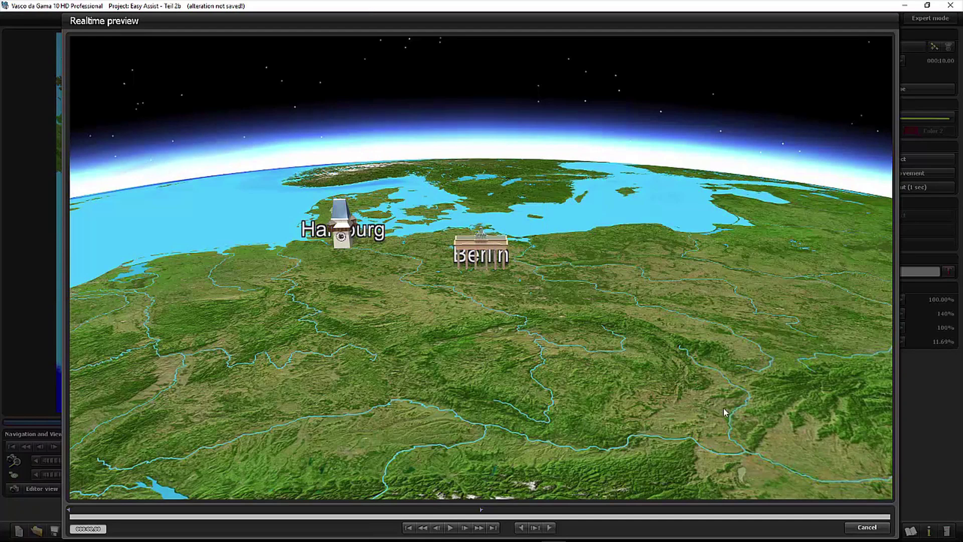
left_click(864, 528)
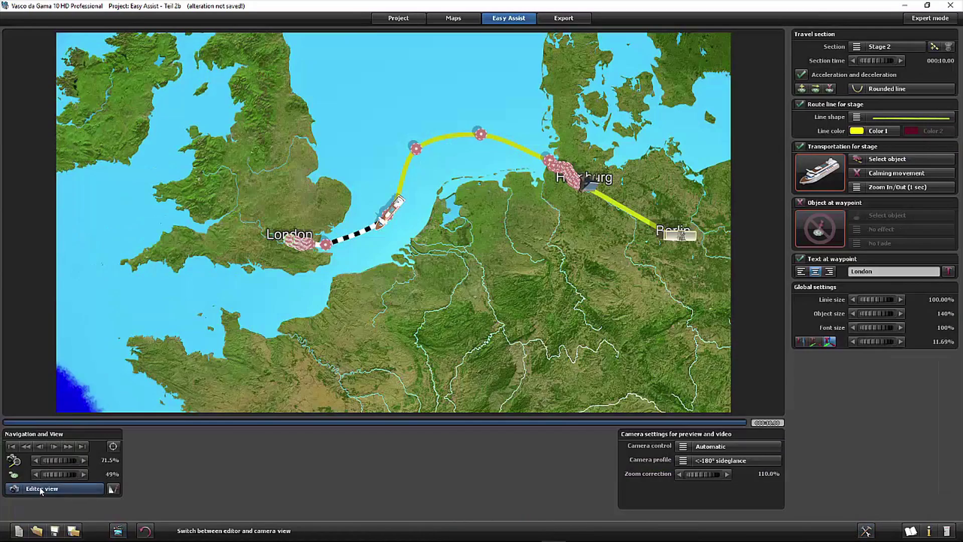
left_click(44, 490)
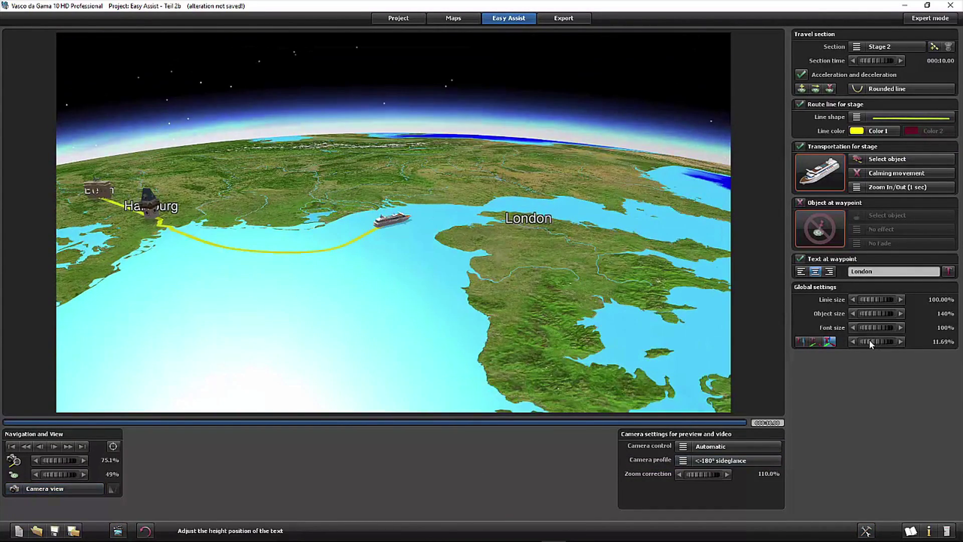
left_click_drag(869, 339, 892, 339)
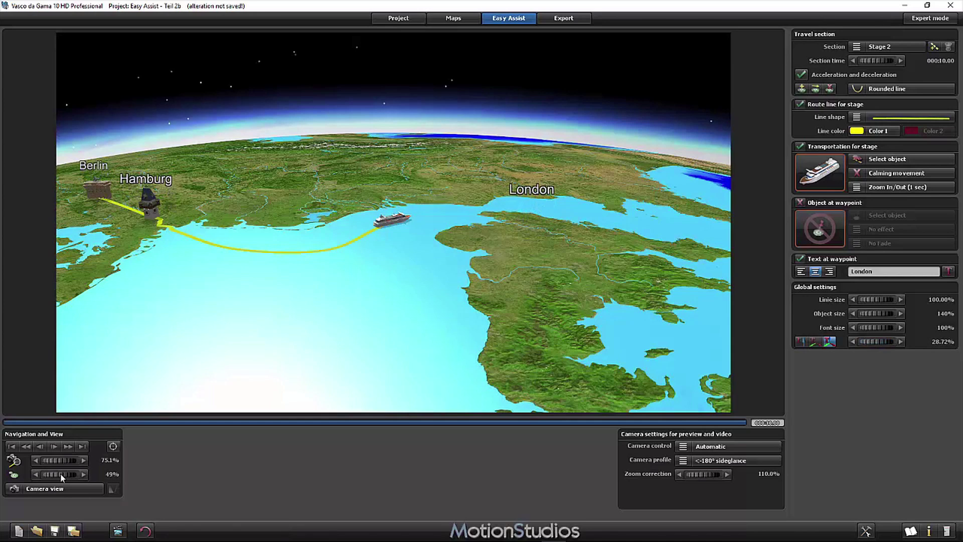
- Play the route animation in the realtime preview to check the raised city labels, and close the preview
left_click(118, 531)
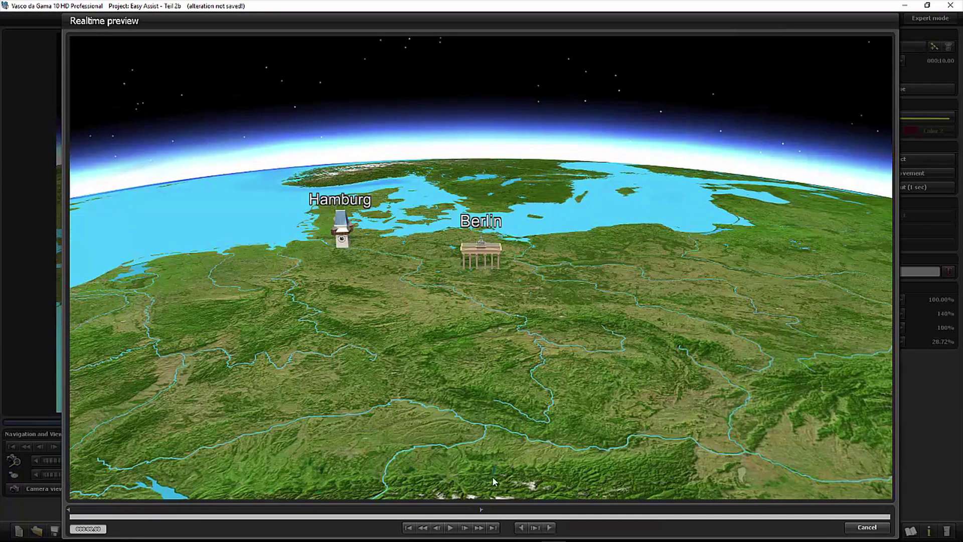
left_click(451, 528)
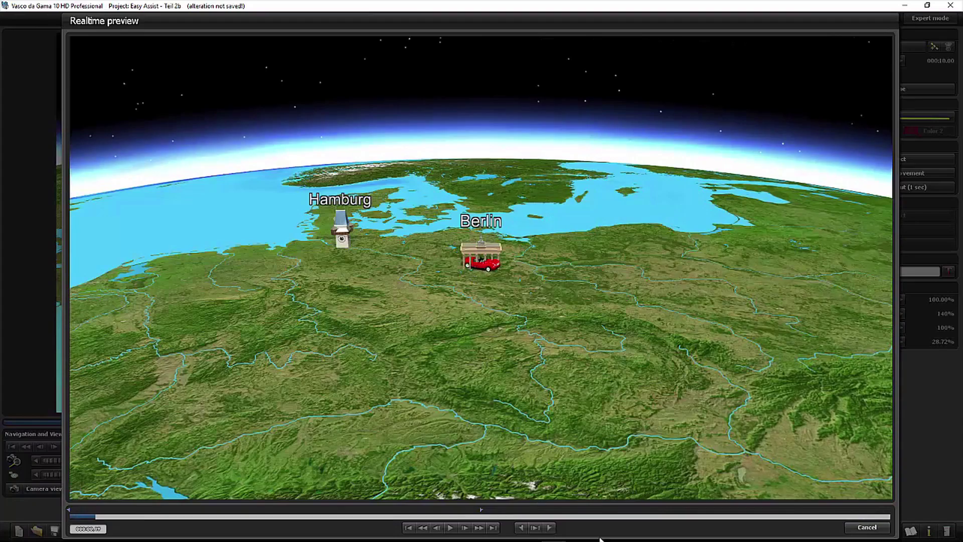
left_click(867, 527)
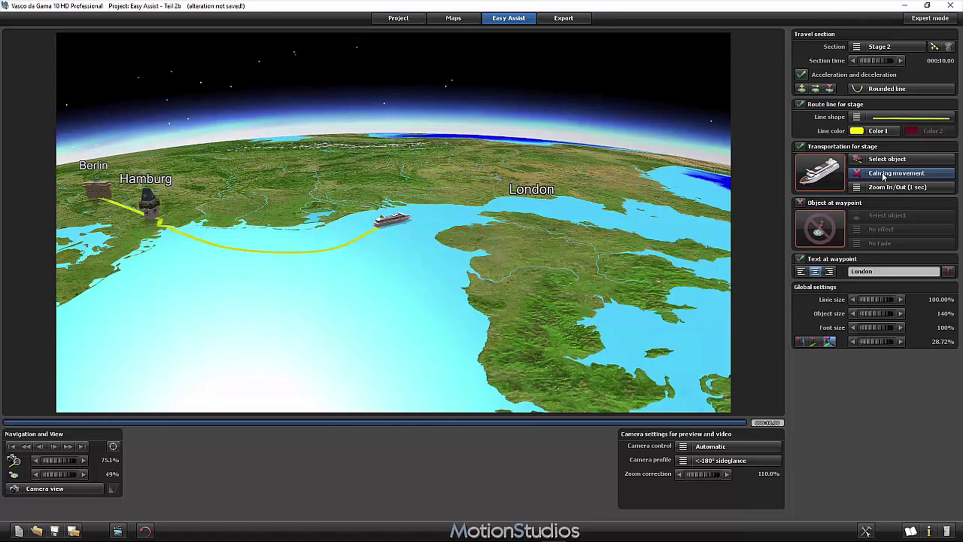
- Enable calming movement for the ship in Stage 2 and play the realtime preview to check its motion
left_click(857, 174)
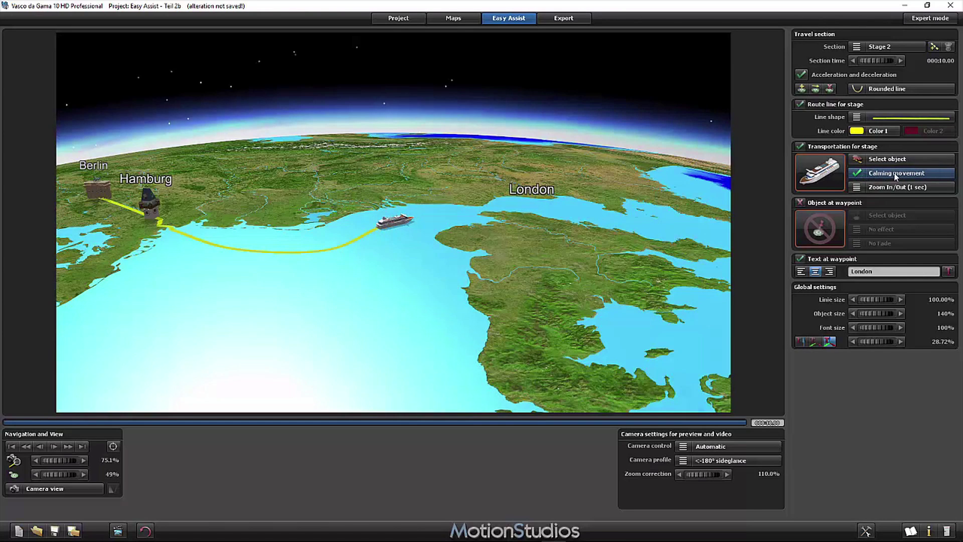
left_click(119, 531)
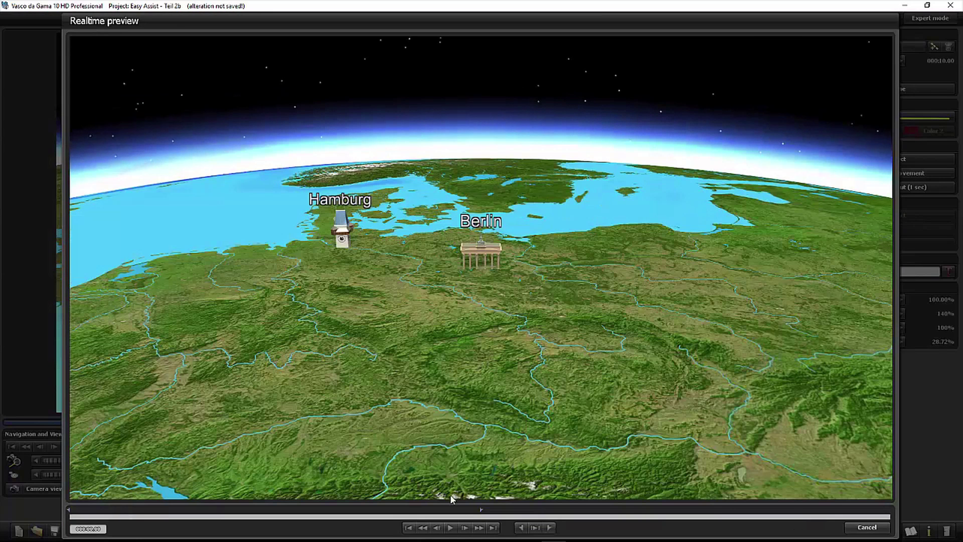
left_click(450, 527)
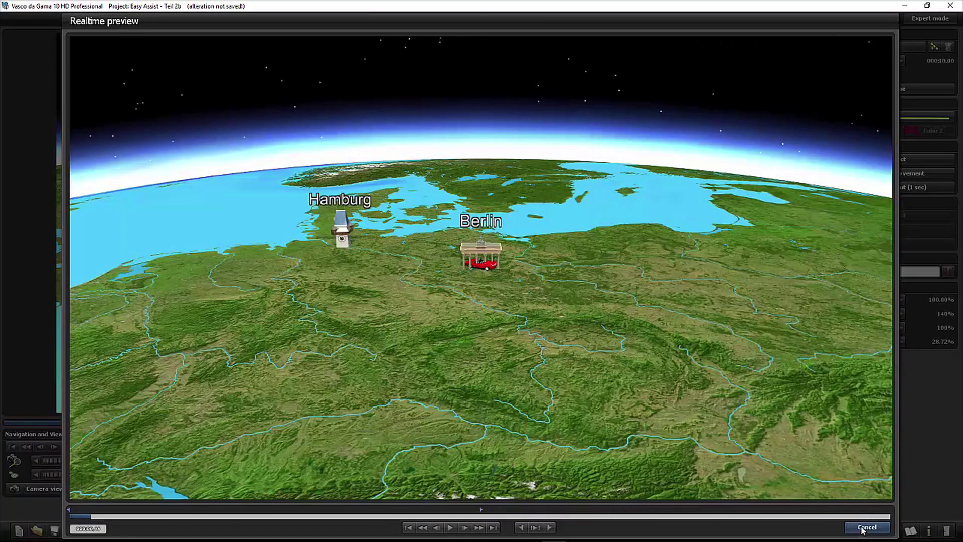
left_click(867, 527)
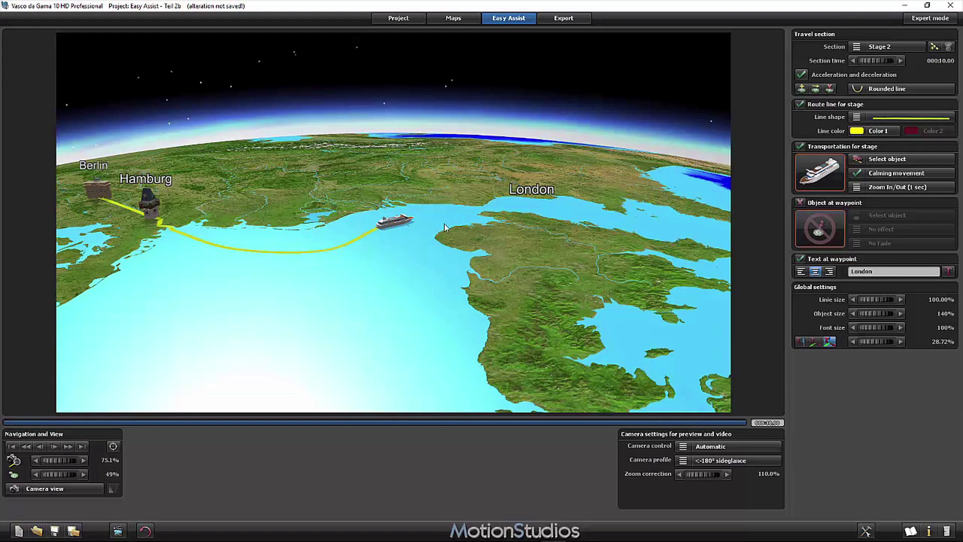
- Return to editor view and give Stage 1 from Berlin to Hamburg the two-colour dotted line shape 14
left_click(63, 489)
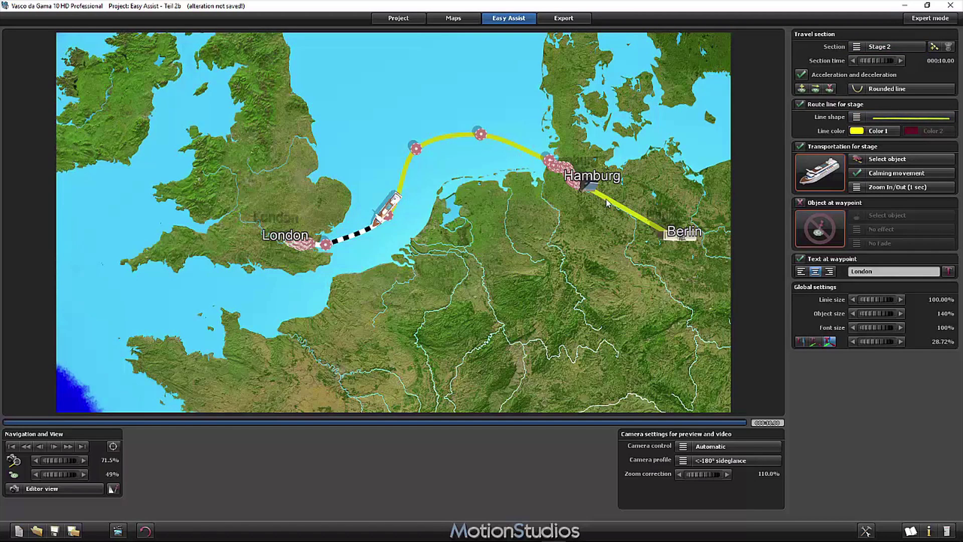
left_click(883, 47)
left_click(882, 32)
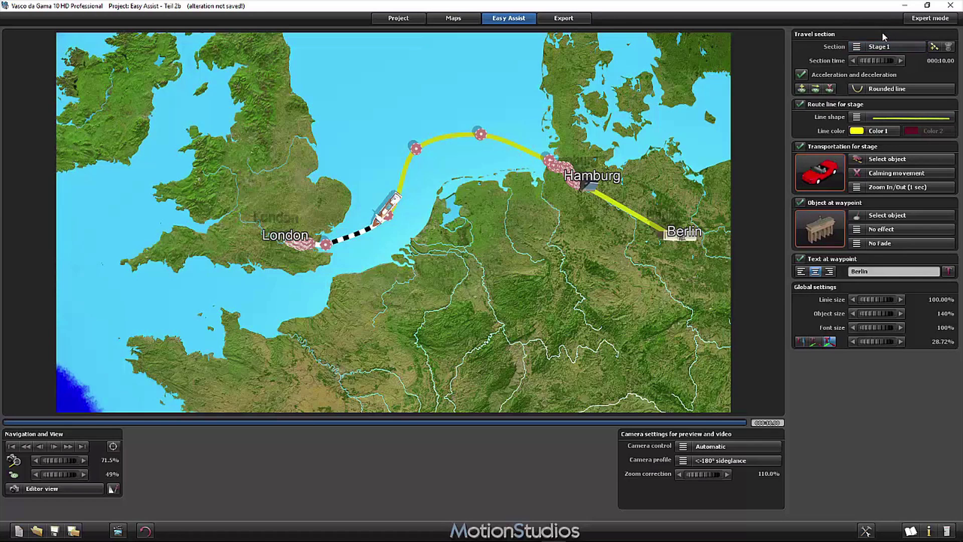
left_click(891, 118)
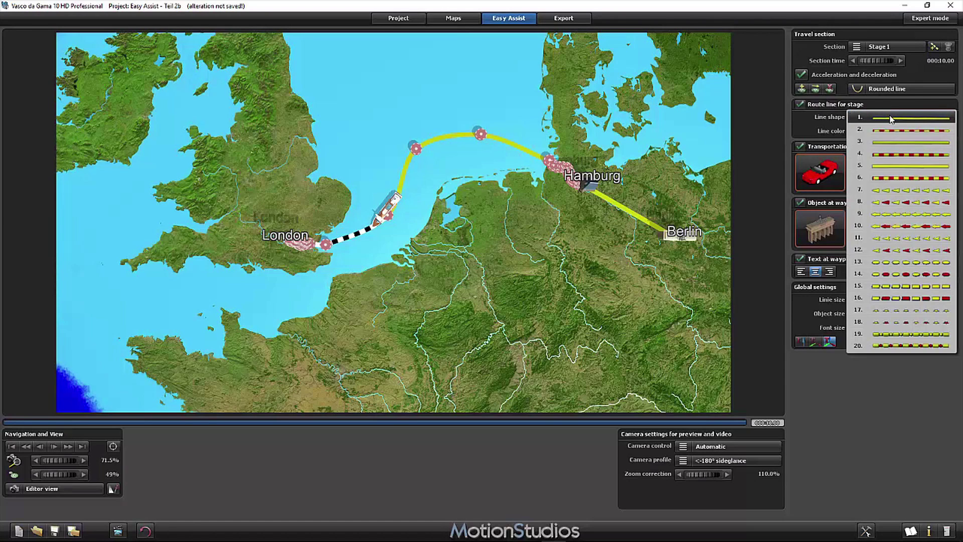
left_click(885, 279)
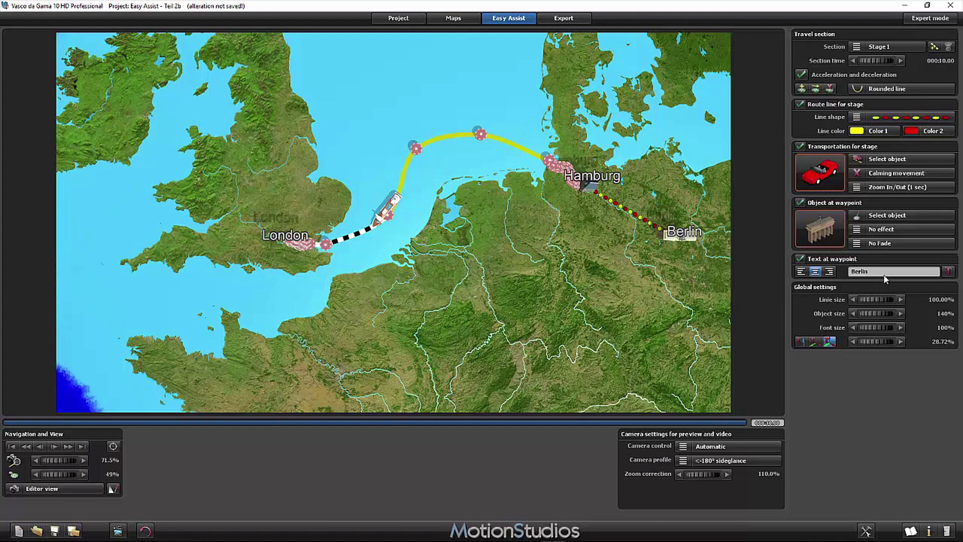
- Set the second line colour of Stage 1 to pale yellow with RGB 243, 235, 168
left_click(873, 132)
left_click(923, 131)
left_click(925, 133)
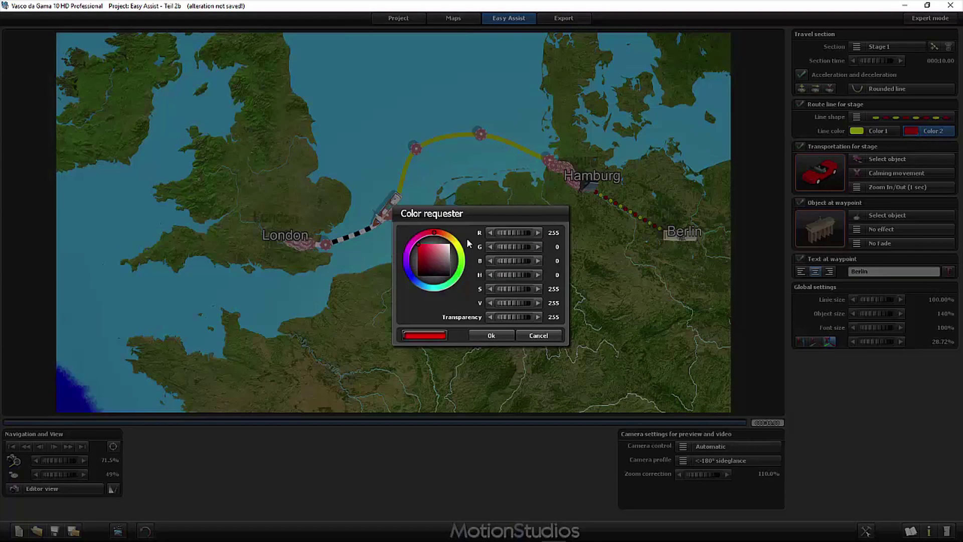
left_click_drag(434, 236, 457, 244)
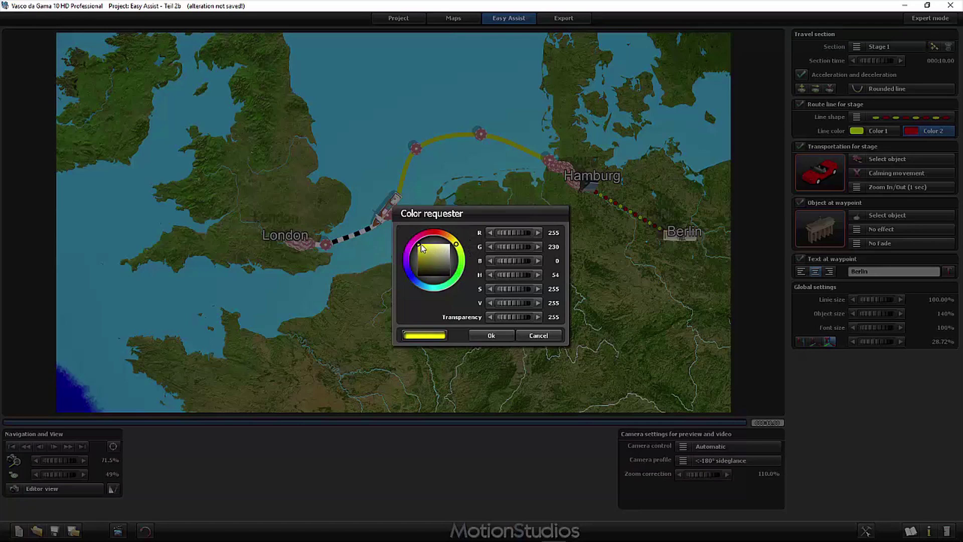
left_click(440, 246)
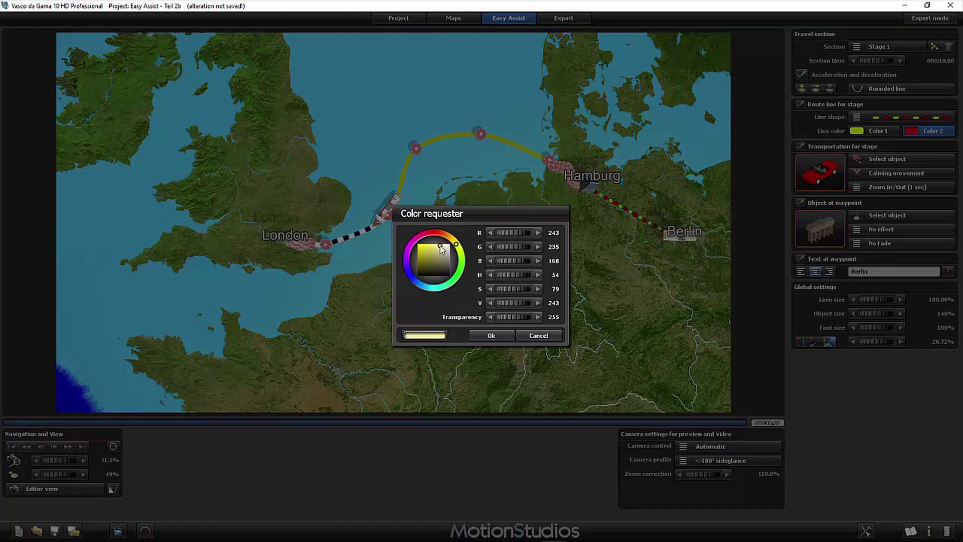
left_click(491, 335)
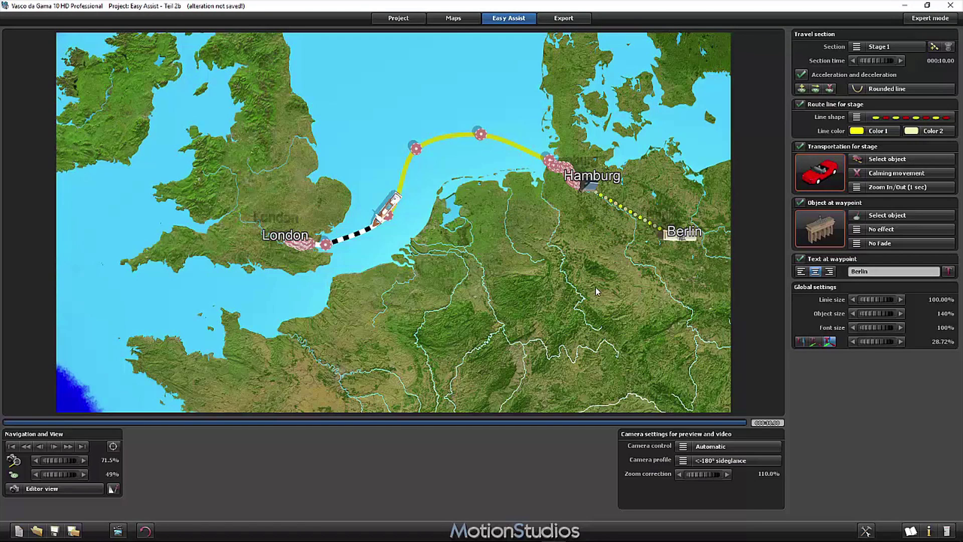
- Disable the route line for Stage 2, the ship's stage starting at Hamburg
left_click(879, 49)
left_click(877, 56)
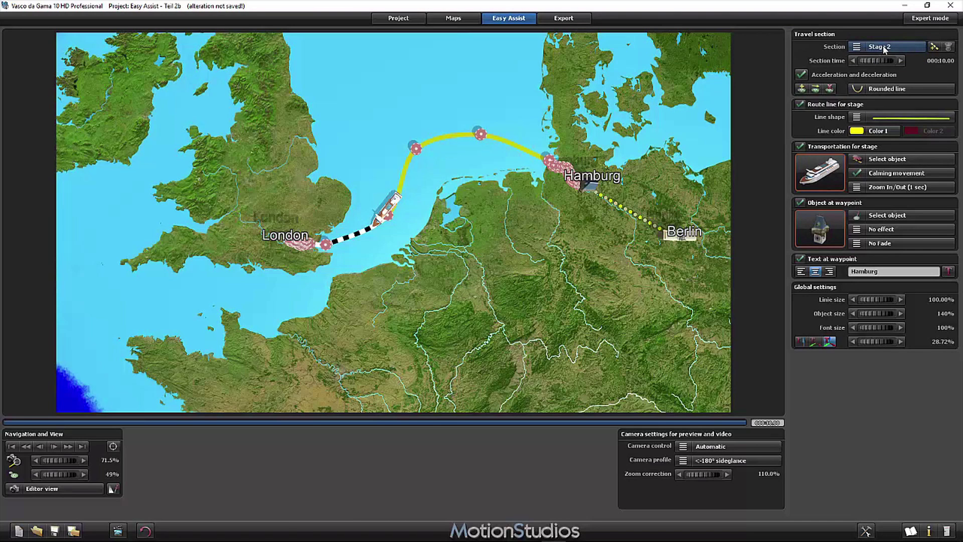
left_click(801, 105)
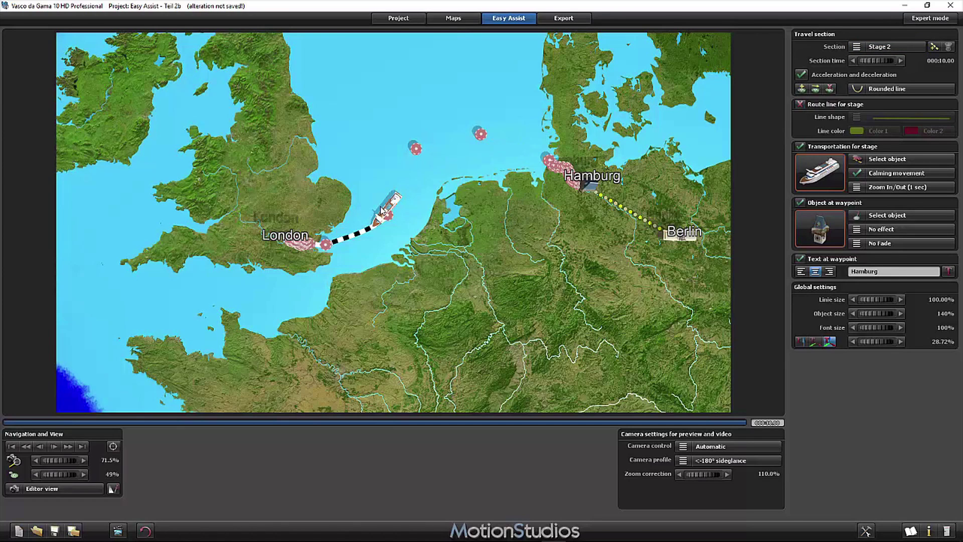
- Play the realtime preview to check the dotted car route and the ship stage without a line, and close the preview
left_click(118, 531)
left_click(450, 528)
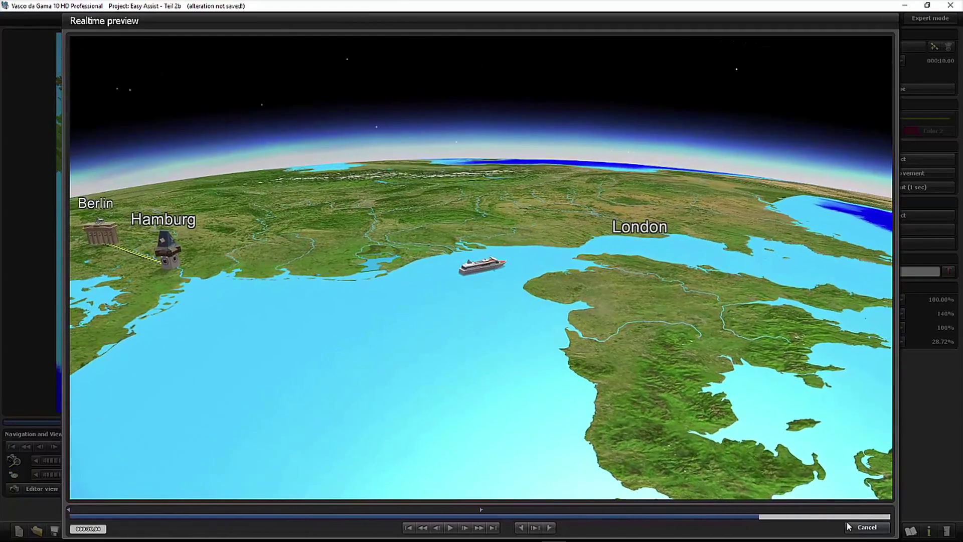
left_click(862, 528)
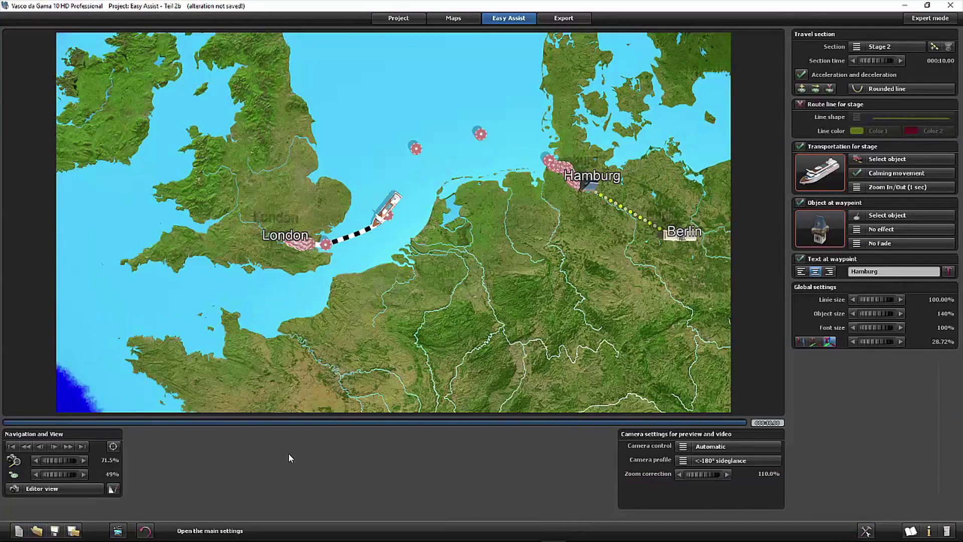